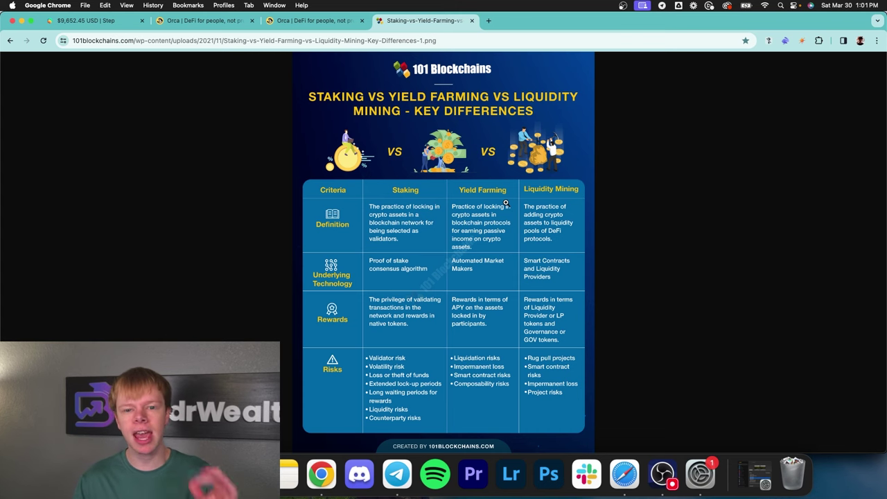
Enlarge the staking vs yield farming vs liquidity mining infographic and scroll through it
{"action": "left_click", "coordinate": [592, 206]}
{"action": "scroll", "coordinate": [592, 206], "scroll_direction": "down", "scroll_amount": 3}
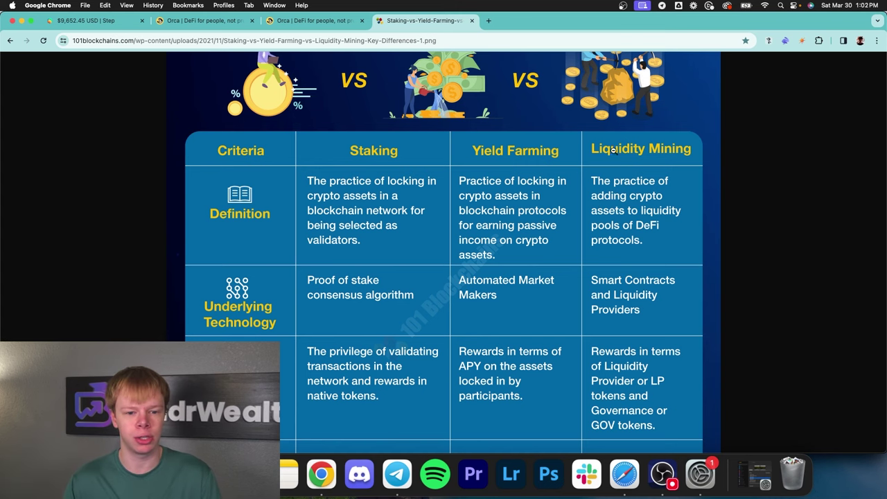
Go to Orca's liquidity portfolio page with the PYTH/SOL, RENDER/SOL and JLP/SOL positions
{"action": "left_click", "coordinate": [197, 20]}
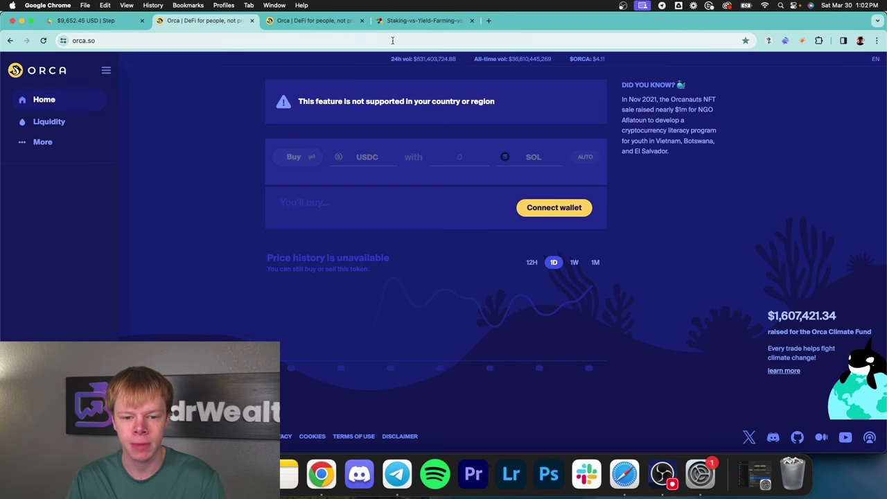
{"action": "left_click", "coordinate": [303, 20]}
{"action": "left_click", "coordinate": [302, 37]}
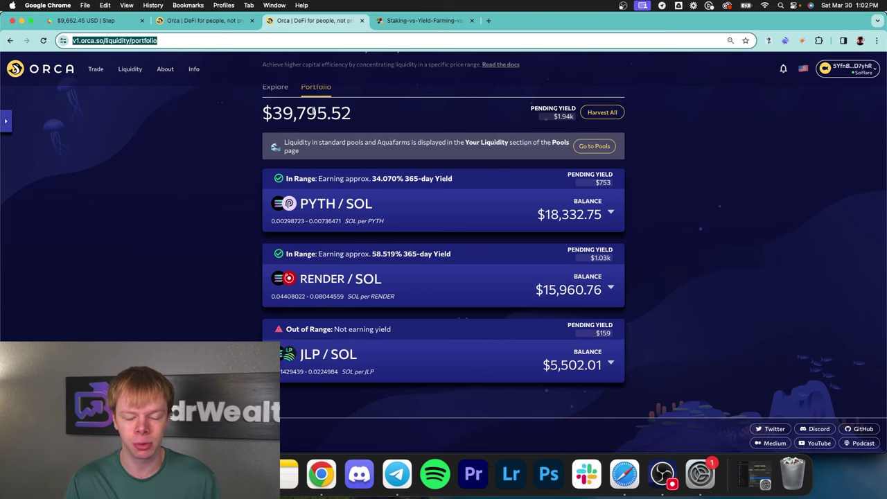
{"action": "left_click", "coordinate": [313, 111]}
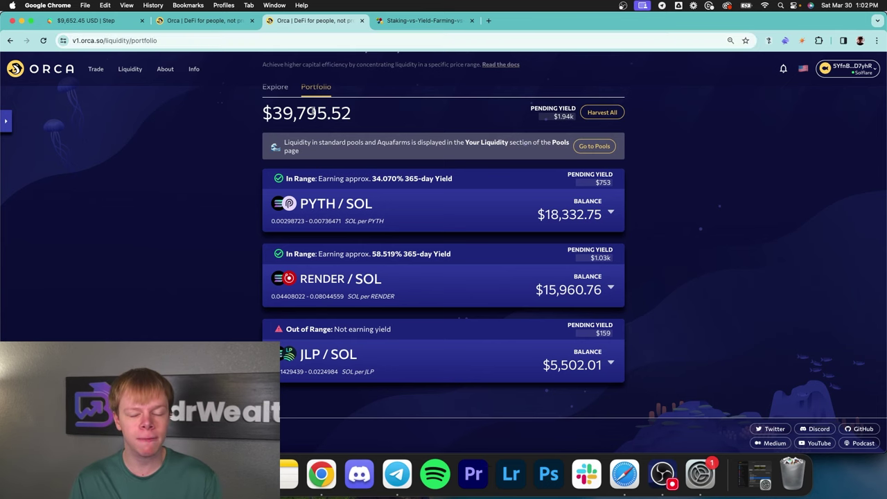
{"action": "scroll", "coordinate": [261, 96], "scroll_direction": "up", "scroll_amount": 3}
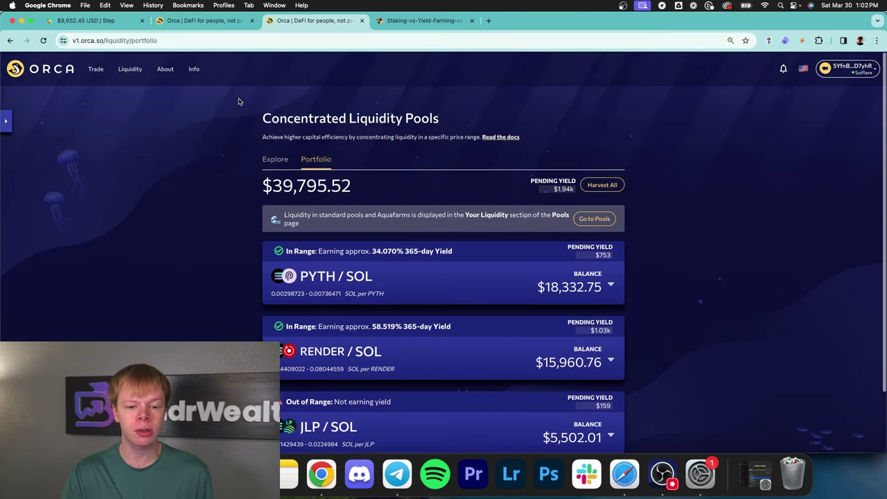
Open Orca's Explore pool list and select its $323,677,896 Total Value Locked figure
{"action": "left_click", "coordinate": [267, 158]}
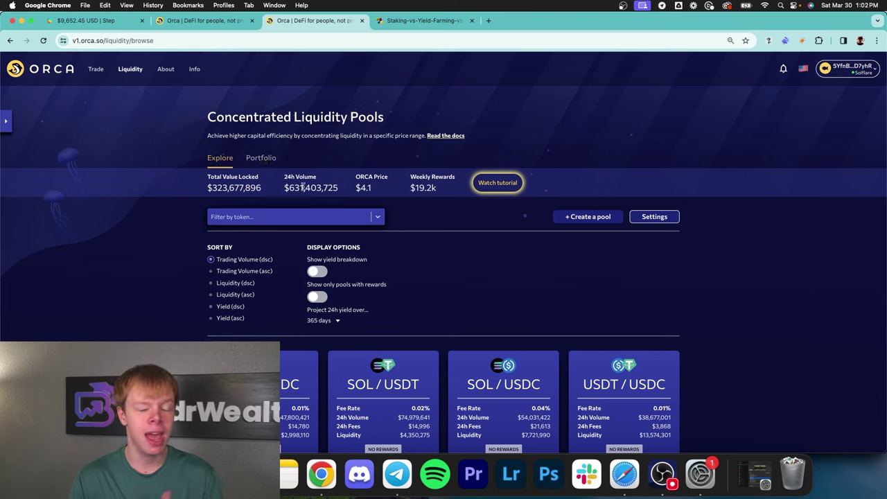
{"action": "left_click_drag", "start_coordinate": [290, 188], "coordinate": [340, 194]}
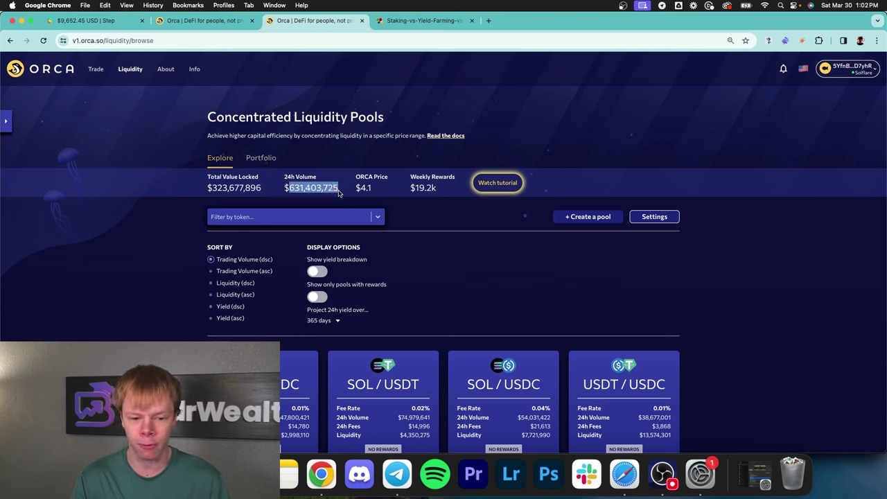
{"action": "triple_click", "coordinate": [260, 187]}
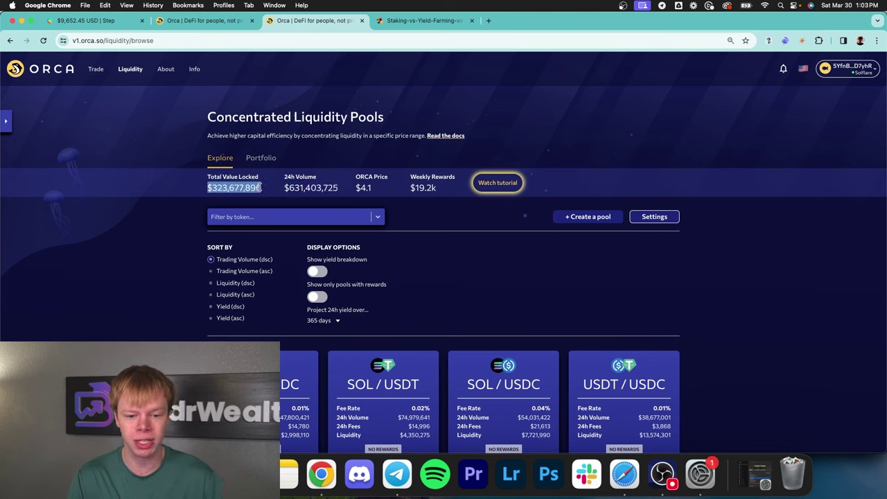
{"action": "triple_click", "coordinate": [261, 187]}
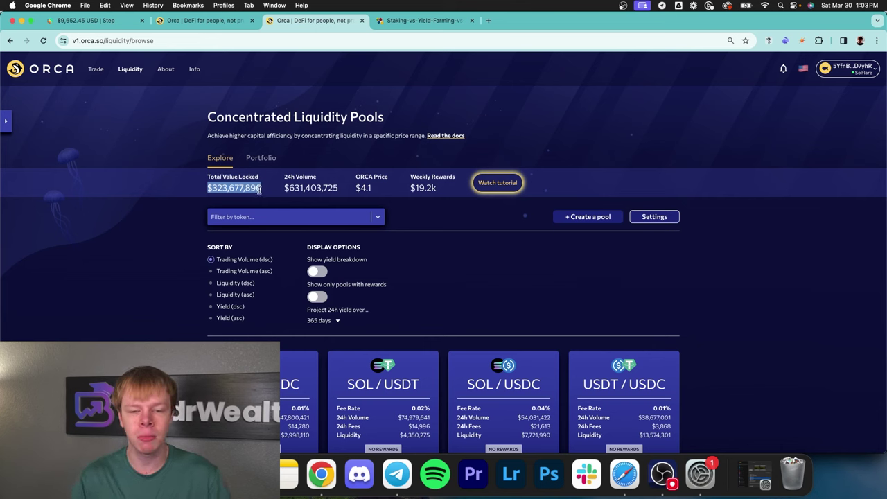
{"action": "left_click", "coordinate": [259, 190]}
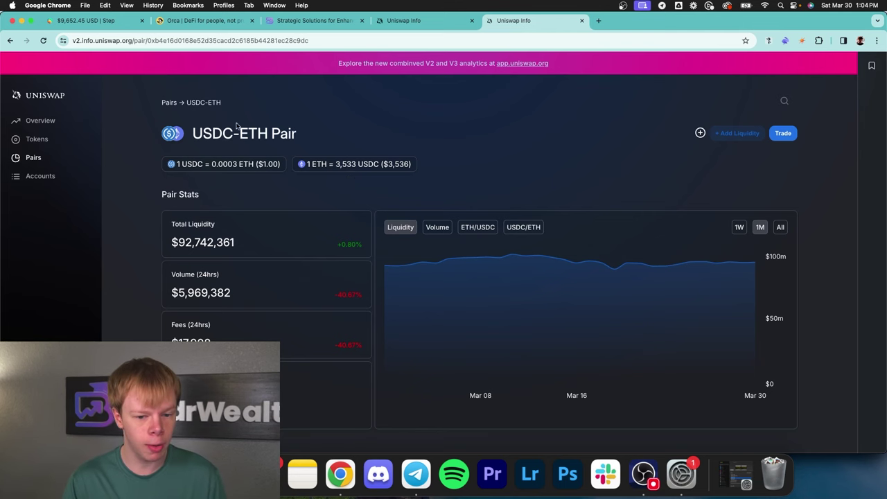
Check the USDC token page, pick out the pair's 24-hour fees, and bring up Google's calculator
{"action": "left_click", "coordinate": [229, 143]}
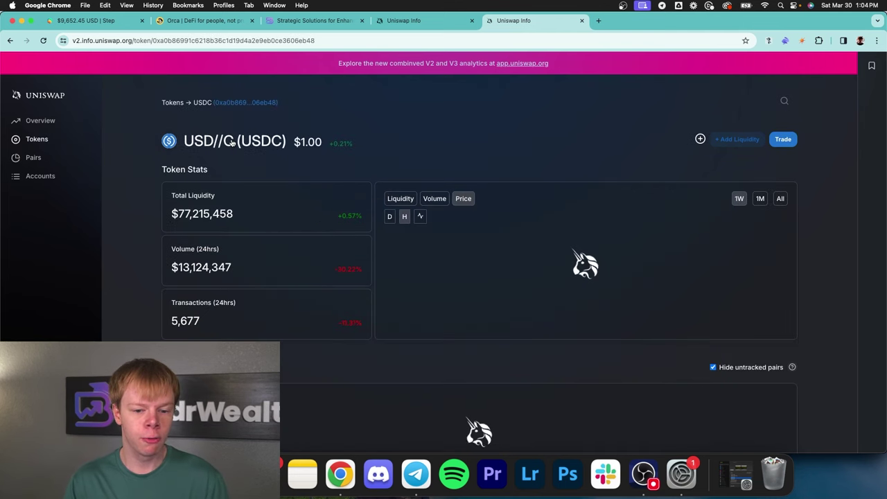
{"action": "left_click", "coordinate": [9, 40]}
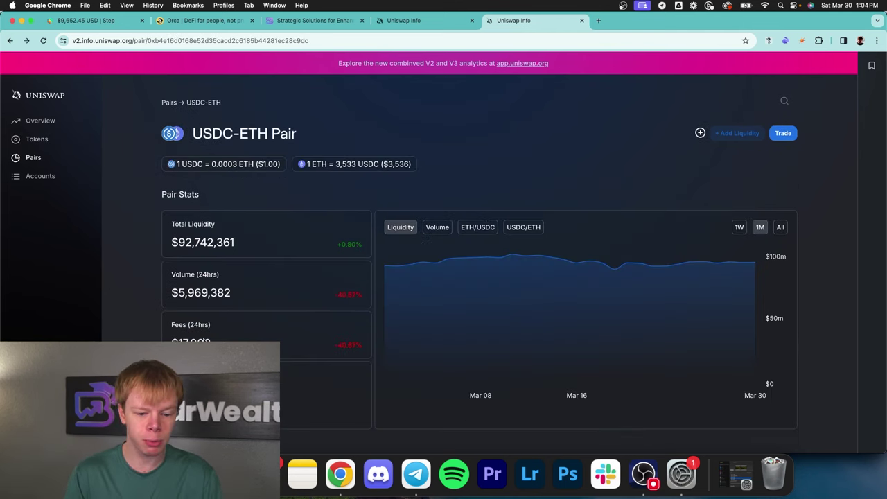
{"action": "double_click", "coordinate": [200, 340]}
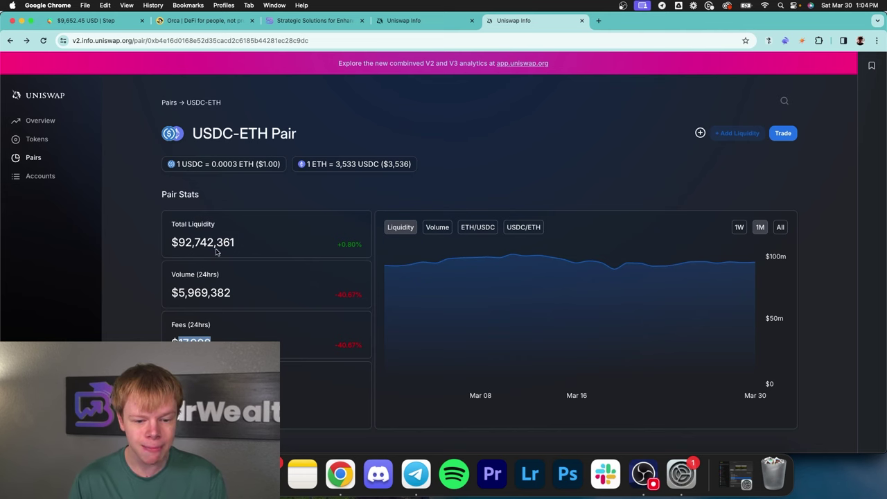
{"action": "left_click", "coordinate": [598, 20]}
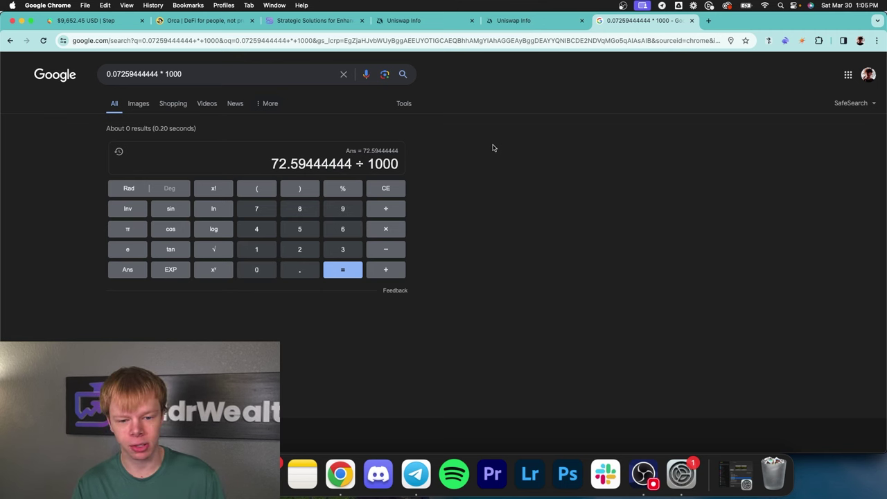
Compute 72.59444444 ÷ 1000 = 0.07259444444, select the result, and switch to BuildrMetrics
{"action": "left_click", "coordinate": [343, 275]}
{"action": "double_click", "coordinate": [343, 167]}
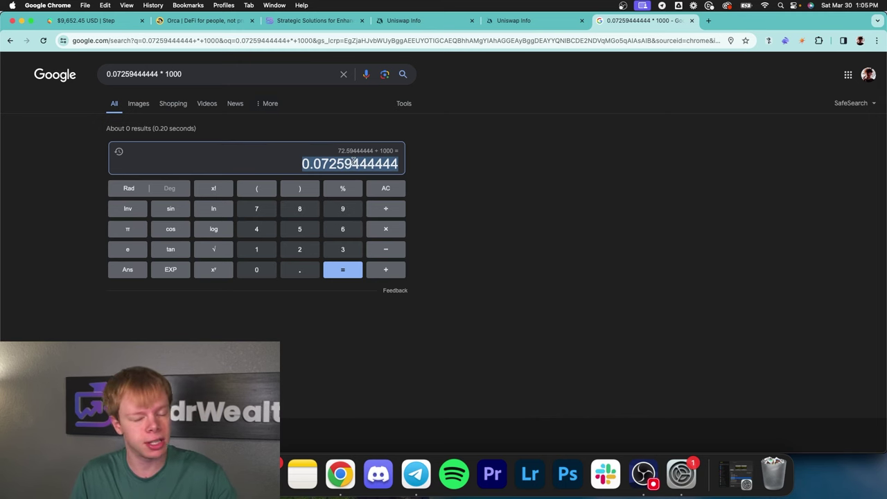
{"action": "key", "text": "super+3"}
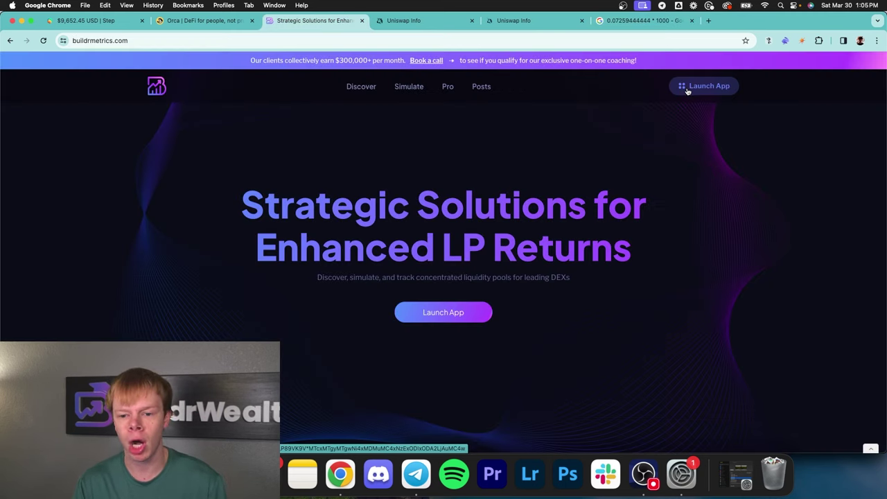
Launch the BuildrMetrics app and select WETH and USDC as the pool pair
{"action": "left_click", "coordinate": [688, 91]}
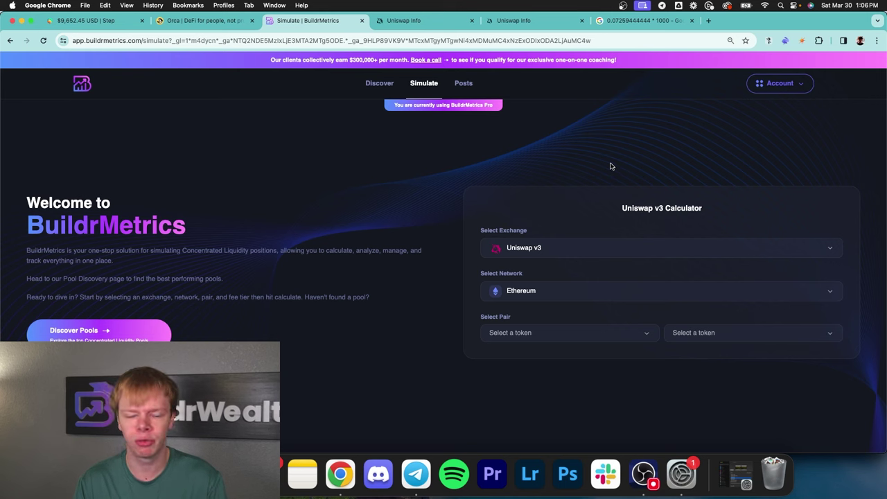
{"action": "left_click", "coordinate": [531, 333]}
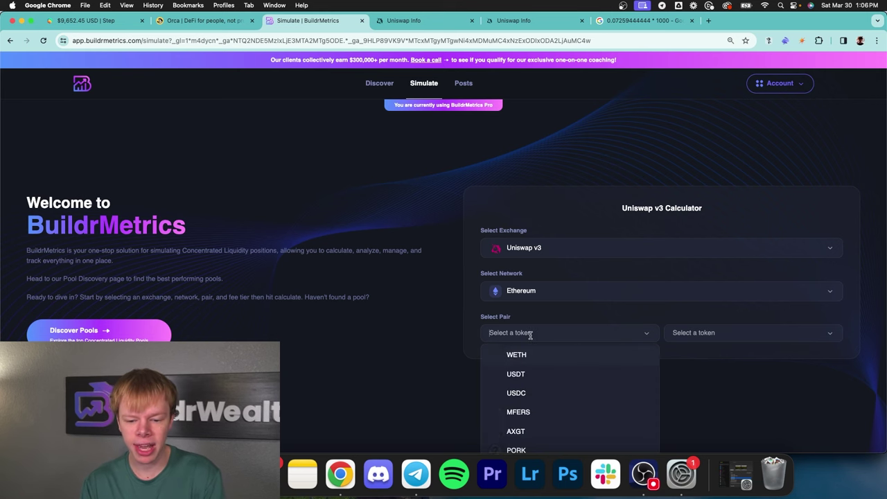
{"action": "type", "text": "et"}
{"action": "left_click", "coordinate": [531, 356]}
{"action": "left_click", "coordinate": [697, 334]}
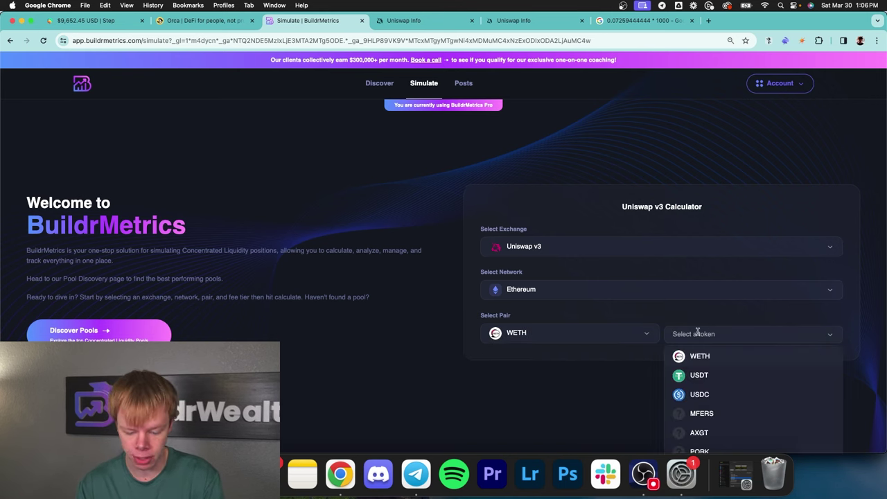
{"action": "type", "text": "usdc"}
{"action": "left_click", "coordinate": [700, 358]}
Choose the 0.30% fee tier and run the WETH/USDC simulation
{"action": "scroll", "coordinate": [709, 342], "scroll_direction": "down", "scroll_amount": 3}
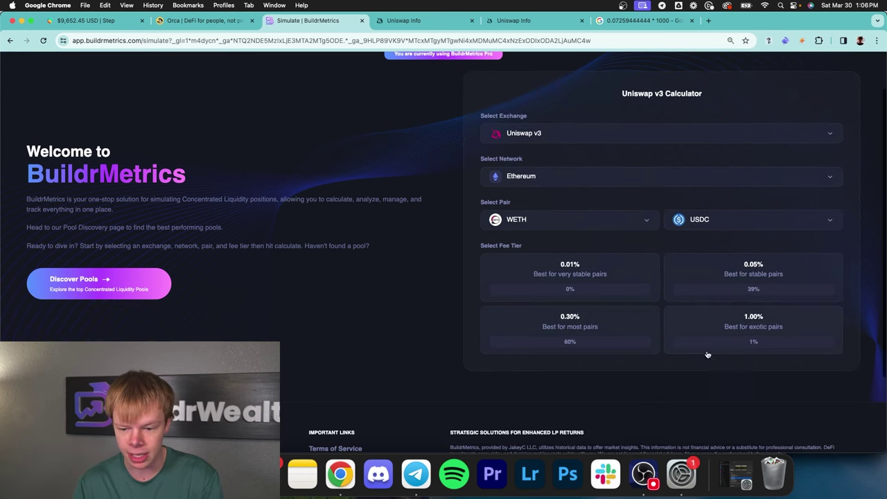
{"action": "left_click", "coordinate": [594, 335]}
{"action": "left_click", "coordinate": [600, 368]}
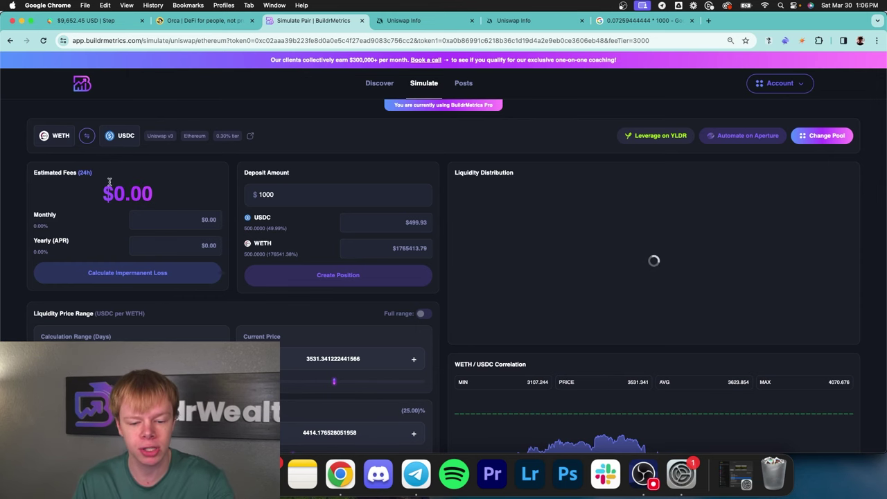
Review the 25% Max Price setting, $1000 deposit and yearly fee estimate
{"action": "scroll", "coordinate": [109, 184], "scroll_direction": "down", "scroll_amount": 2}
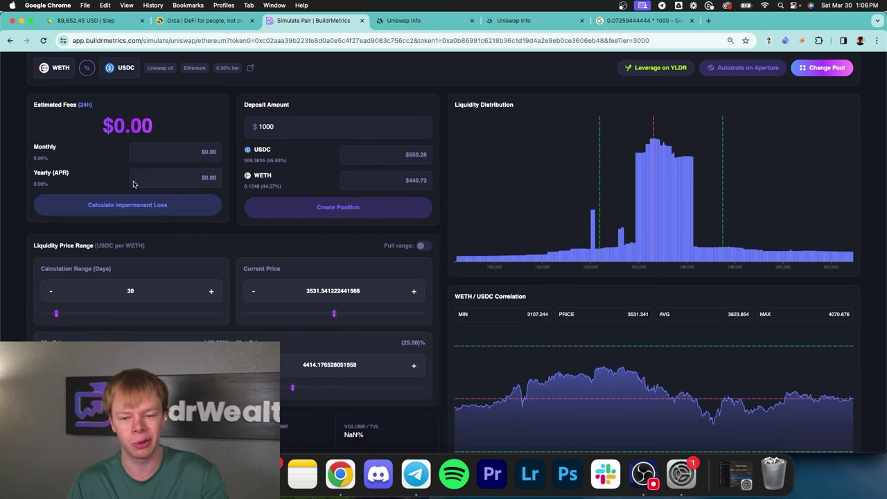
{"action": "scroll", "coordinate": [159, 201], "scroll_direction": "down", "scroll_amount": 2}
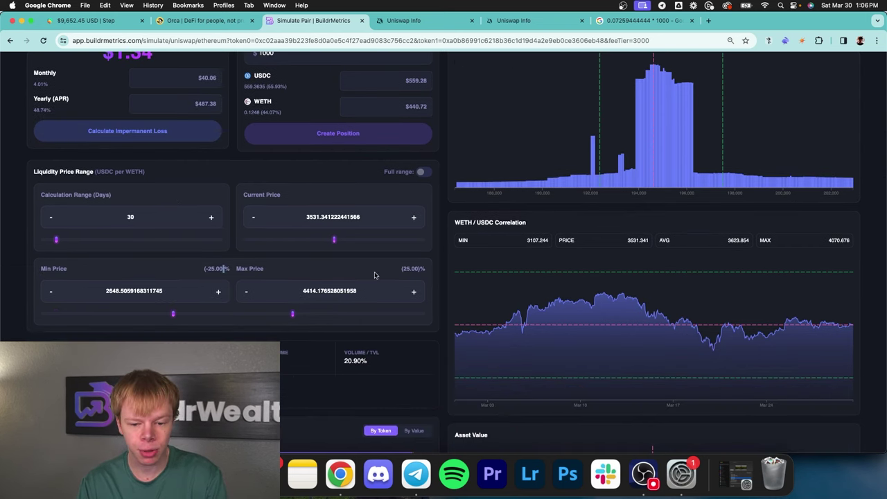
{"action": "double_click", "coordinate": [410, 269]}
{"action": "scroll", "coordinate": [278, 222], "scroll_direction": "up", "scroll_amount": 2}
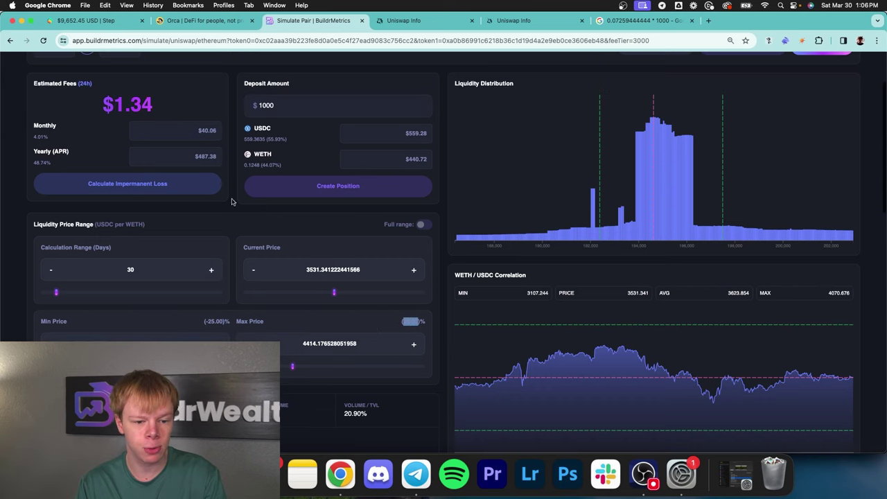
{"action": "left_click", "coordinate": [46, 162]}
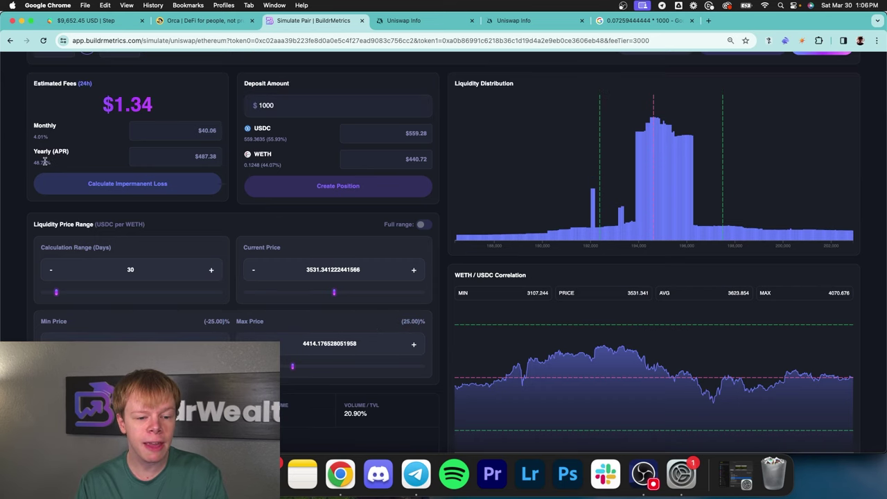
{"action": "left_click", "coordinate": [298, 106]}
{"action": "double_click", "coordinate": [298, 106]}
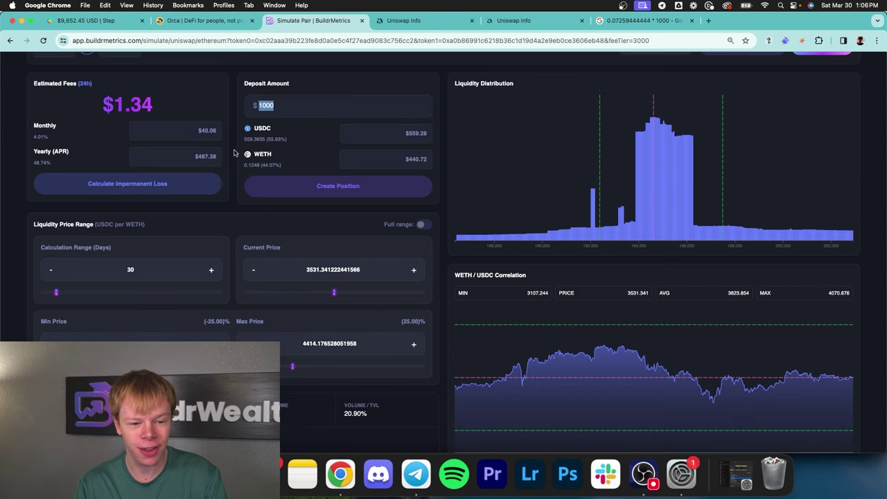
{"action": "double_click", "coordinate": [203, 156]}
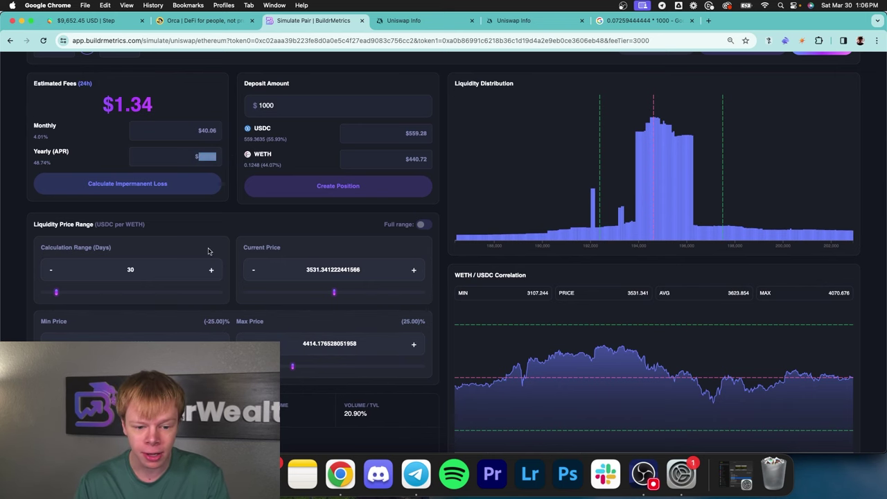
Narrow the price range to about 3037–4061, giving 83.31% APR and $2.28 daily fees
{"action": "scroll", "coordinate": [232, 300], "scroll_direction": "down", "scroll_amount": 2}
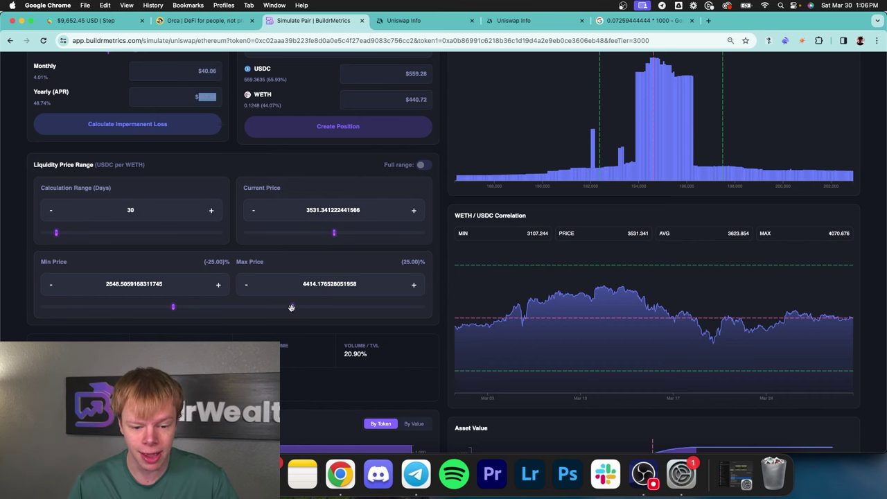
{"action": "left_click_drag", "start_coordinate": [293, 307], "coordinate": [268, 308]}
{"action": "left_click_drag", "start_coordinate": [174, 307], "coordinate": [195, 307]}
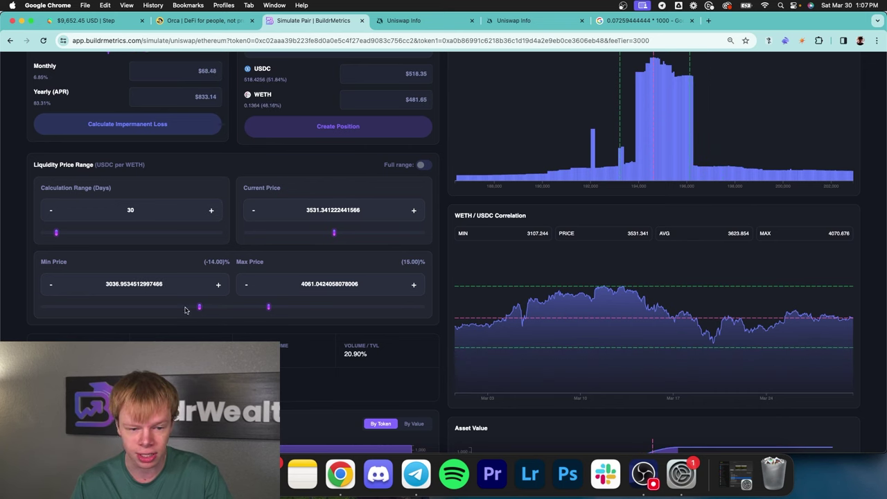
{"action": "scroll", "coordinate": [54, 170], "scroll_direction": "up", "scroll_amount": 2}
{"action": "double_click", "coordinate": [40, 142]}
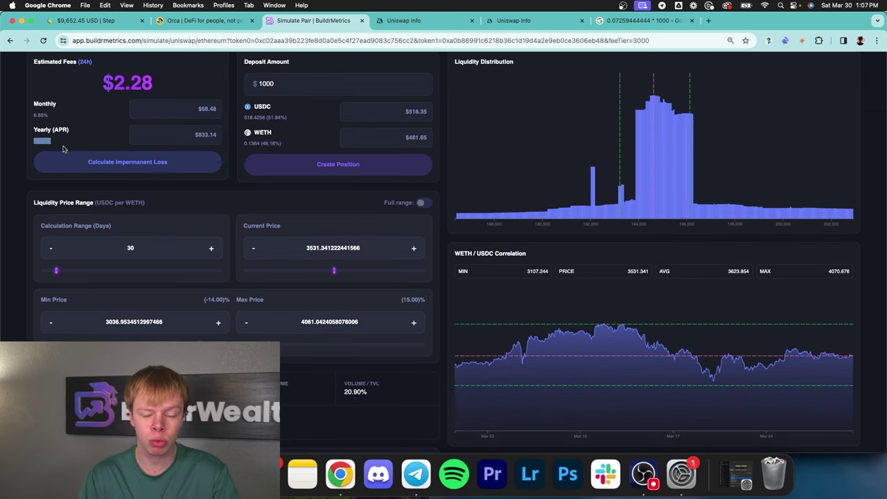
{"action": "left_click", "coordinate": [63, 147]}
{"action": "triple_click", "coordinate": [66, 146]}
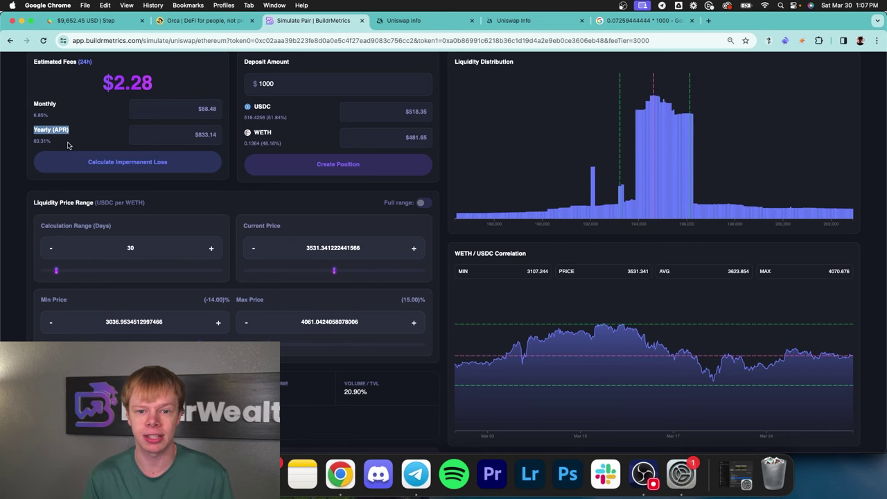
Back on Discover, note the WBTC/WETH pool's $0.61 daily fees and open its simulation
{"action": "key", "text": "super+bracketleft"}
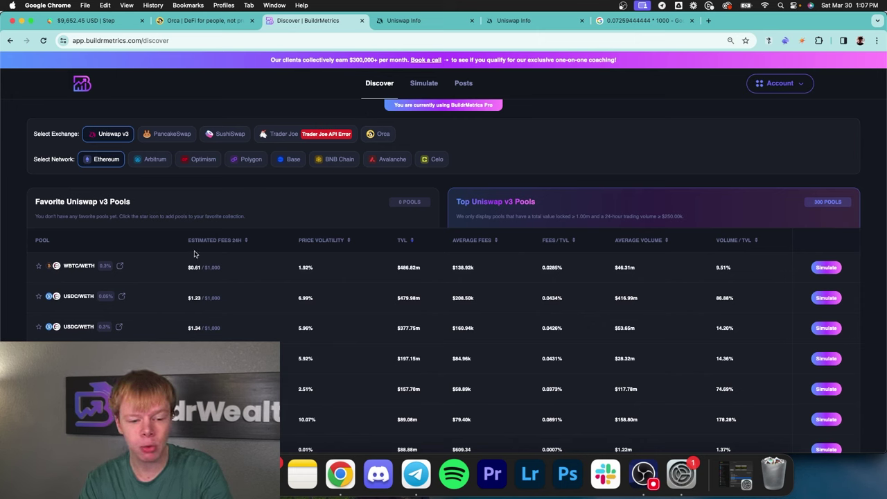
{"action": "scroll", "coordinate": [194, 255], "scroll_direction": "down", "scroll_amount": 1}
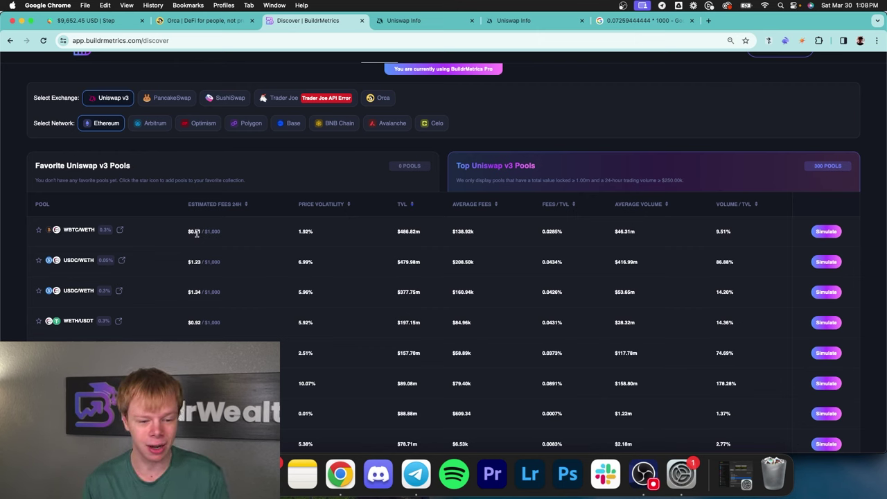
{"action": "double_click", "coordinate": [198, 232]}
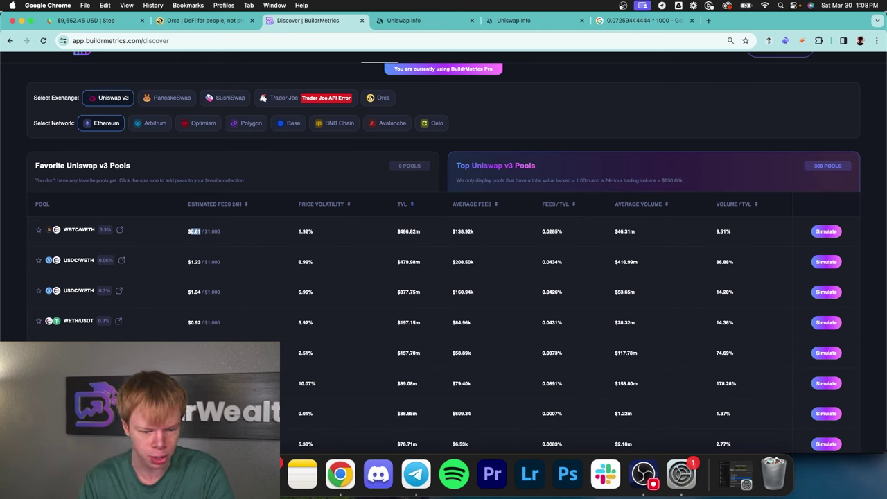
{"action": "left_click", "coordinate": [837, 235]}
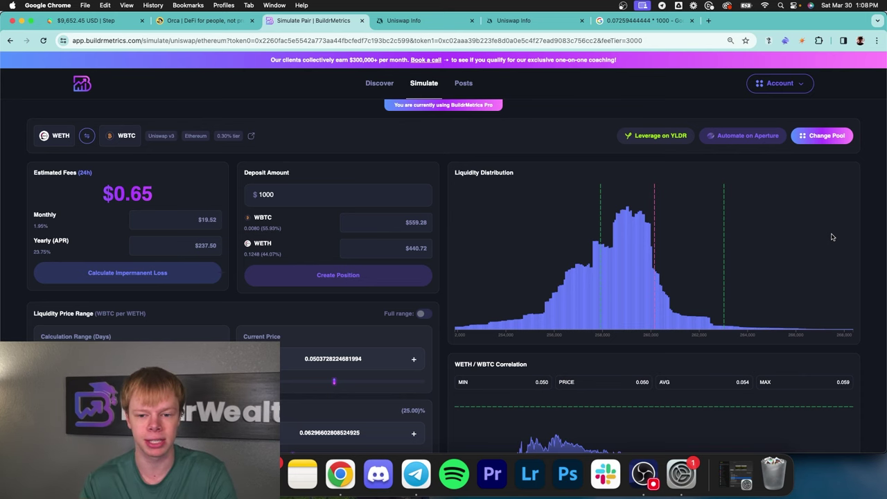
Swap the WETH and WBTC order so the range is priced in WETH per WBTC
{"action": "scroll", "coordinate": [415, 223], "scroll_direction": "down", "scroll_amount": 2}
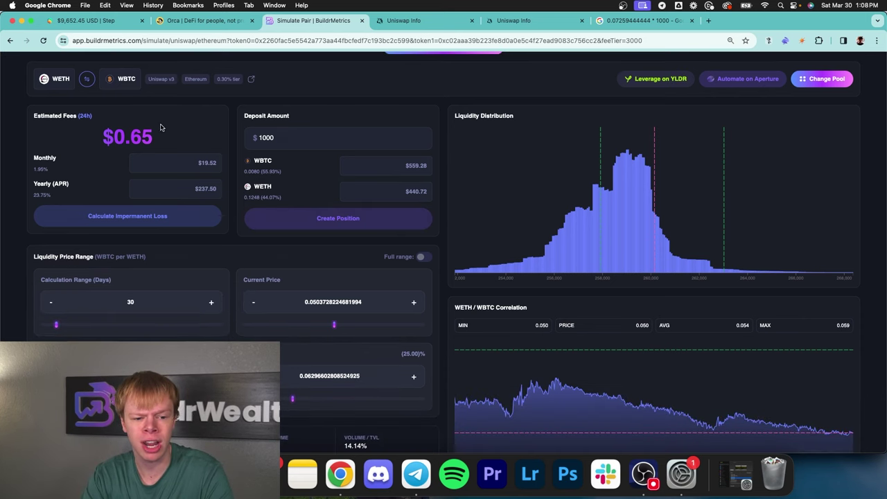
{"action": "left_click", "coordinate": [86, 80]}
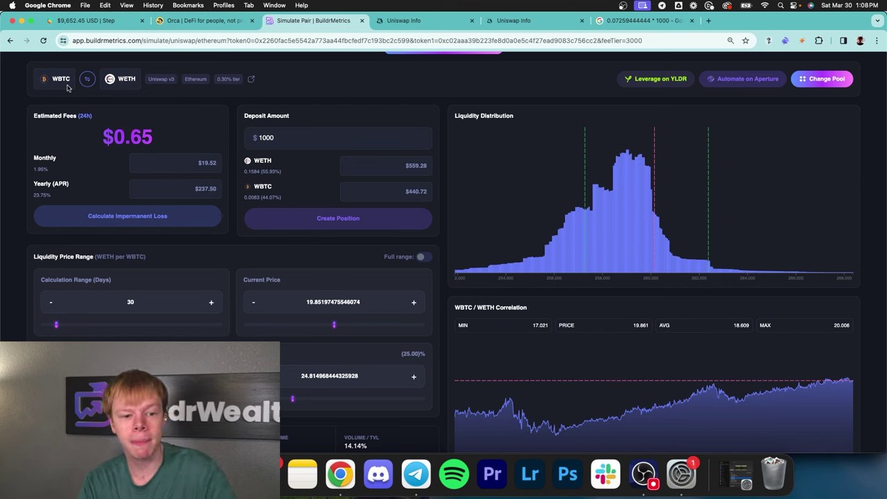
{"action": "double_click", "coordinate": [125, 81]}
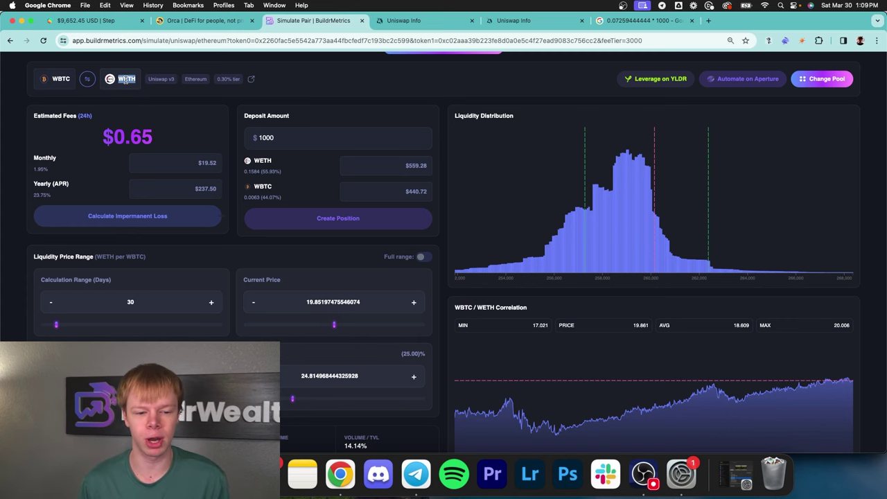
Drag the Min and Max Price sliders to about 18.07 and 21.64 WETH per WBTC
{"action": "scroll", "coordinate": [487, 126], "scroll_direction": "down", "scroll_amount": 3}
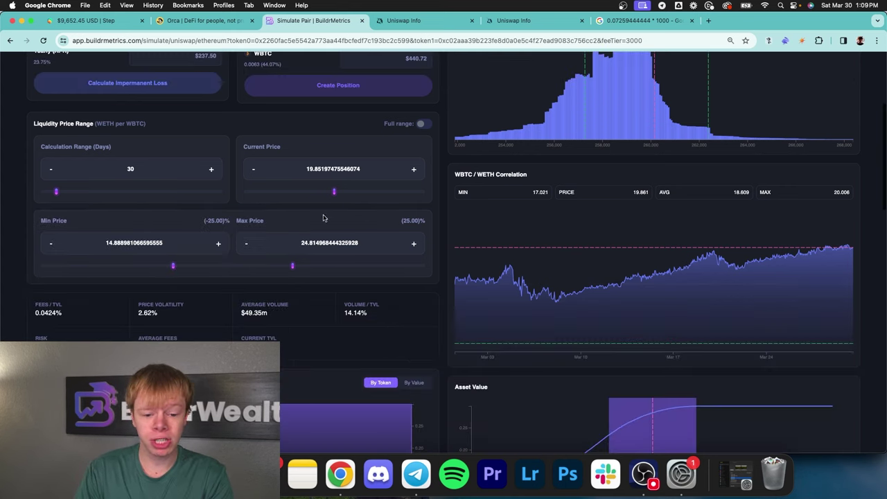
{"action": "left_click_drag", "start_coordinate": [292, 265], "coordinate": [252, 266]}
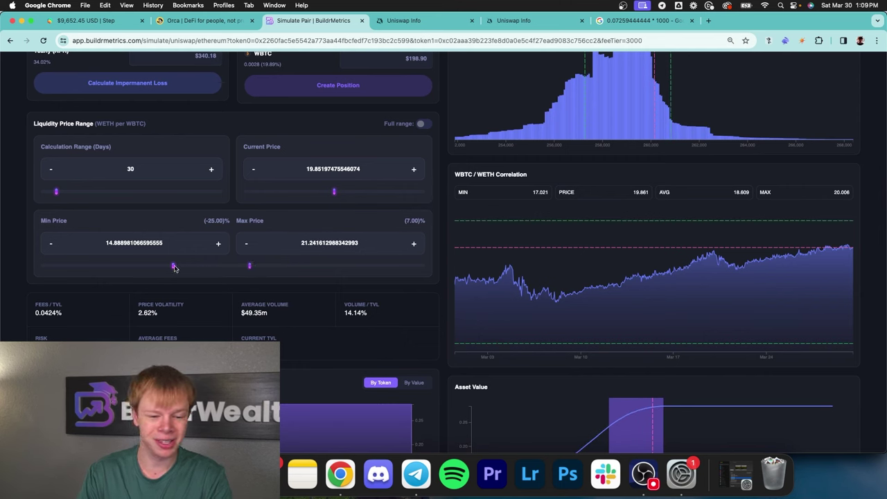
{"action": "left_click_drag", "start_coordinate": [174, 266], "coordinate": [212, 270]}
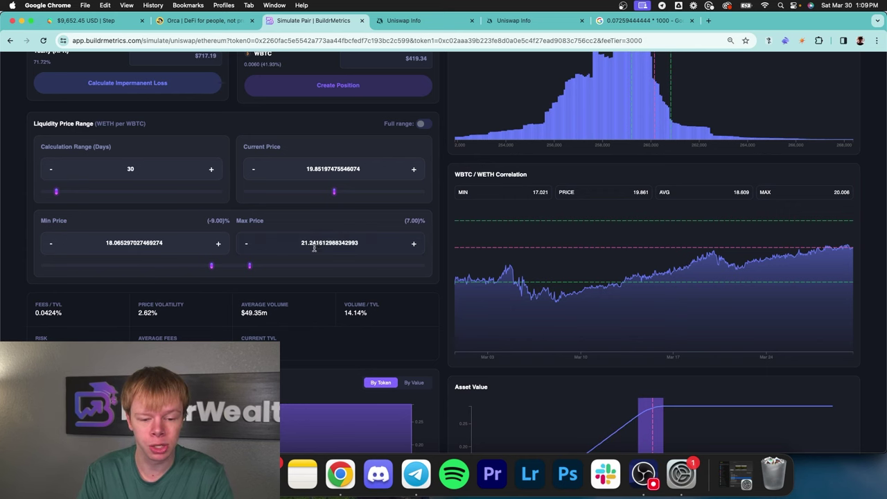
{"action": "left_click_drag", "start_coordinate": [250, 266], "coordinate": [255, 267]}
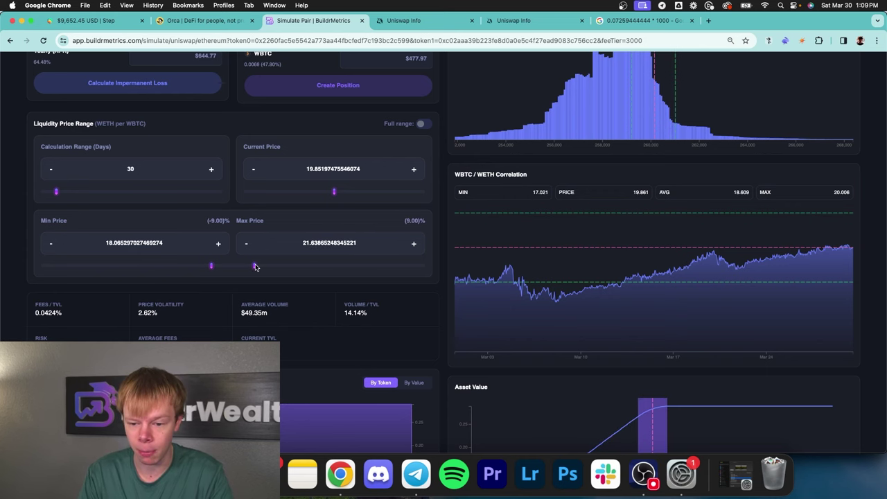
Check the resulting 33.39% yearly APR, then return to the Discover pool list
{"action": "scroll", "coordinate": [555, 182], "scroll_direction": "up", "scroll_amount": 2}
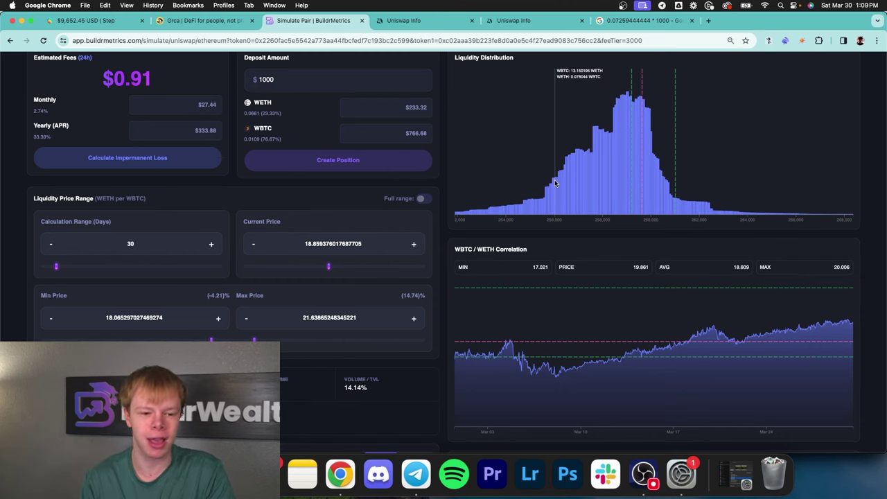
{"action": "scroll", "coordinate": [247, 84], "scroll_direction": "up", "scroll_amount": 1}
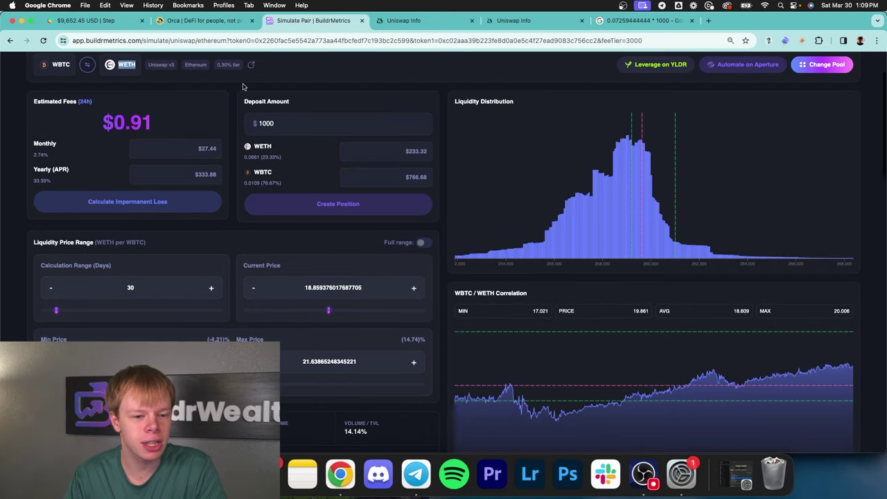
{"action": "left_click", "coordinate": [156, 135]}
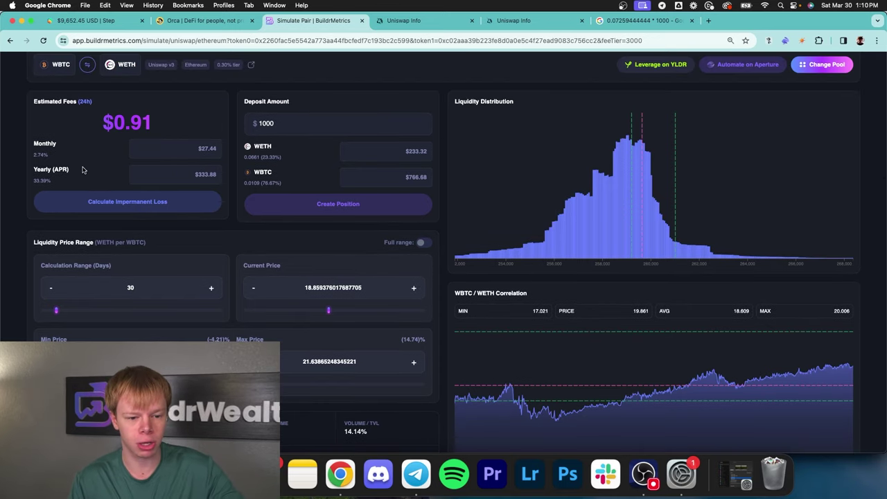
{"action": "double_click", "coordinate": [43, 180]}
{"action": "left_click", "coordinate": [46, 180]}
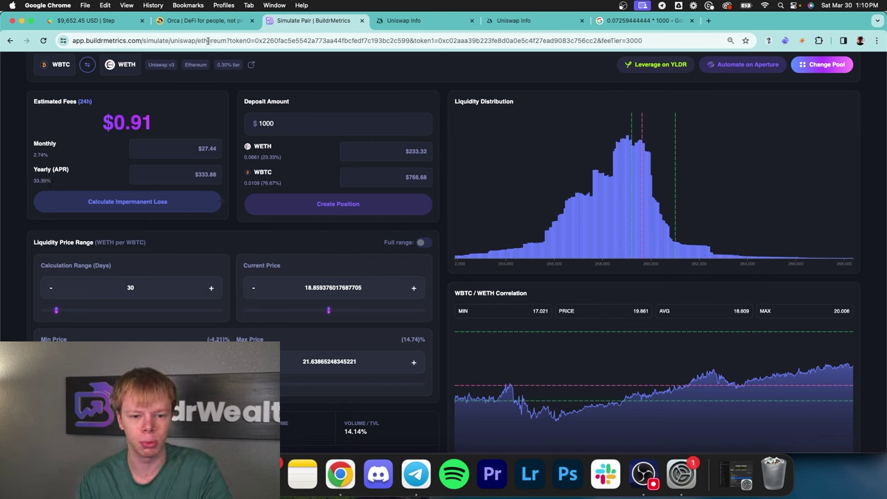
{"action": "key", "text": "super+bracketleft"}
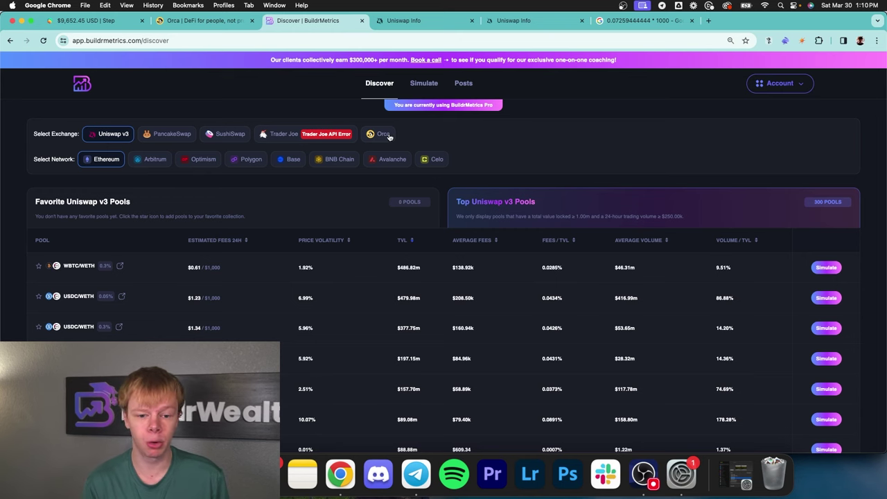
Compare Pro pricing at $35 monthly and $350 yearly, ending on the yearly plan
{"action": "left_click", "coordinate": [385, 134]}
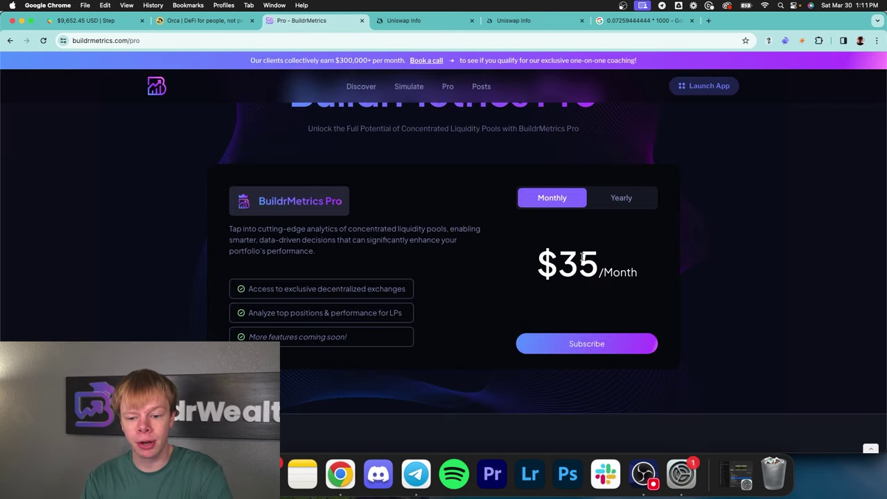
{"action": "left_click_drag", "start_coordinate": [581, 254], "coordinate": [615, 200]}
{"action": "left_click", "coordinate": [616, 199]}
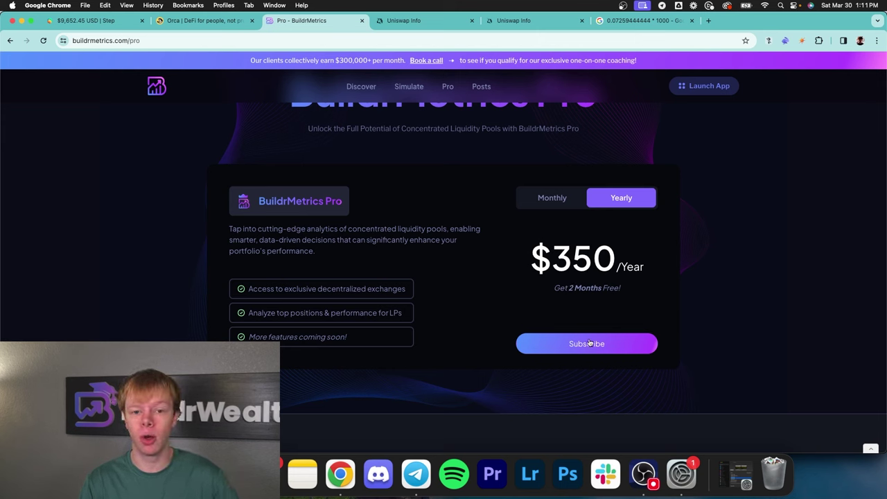
{"action": "left_click", "coordinate": [550, 202]}
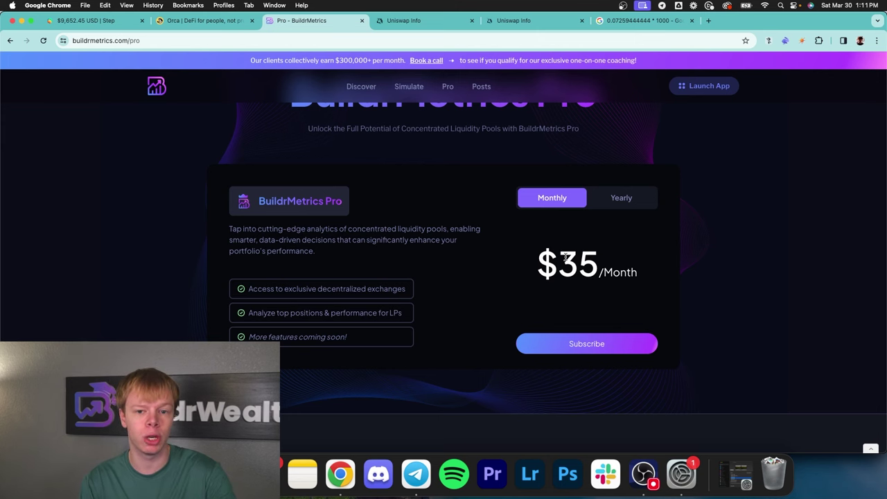
{"action": "left_click", "coordinate": [609, 198]}
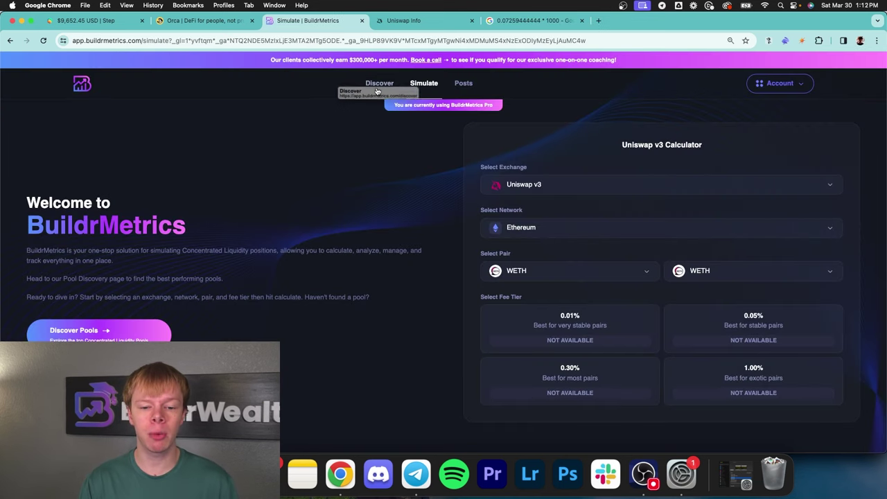
Go to the Discover page listing the 300 top Uniswap v3 Ethereum pools
{"action": "left_click", "coordinate": [380, 86]}
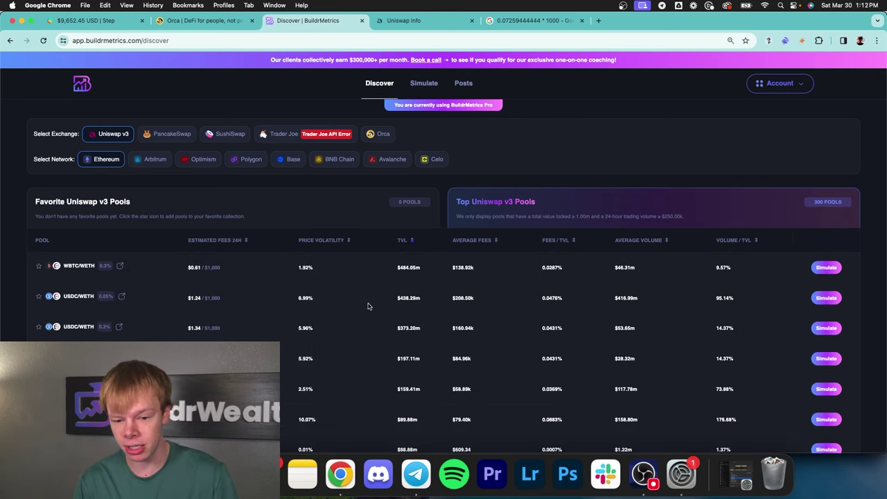
Switch the Discover pool list from Ethereum to the Polygon network, showing 55 pools
{"action": "scroll", "coordinate": [309, 294], "scroll_direction": "down", "scroll_amount": 4}
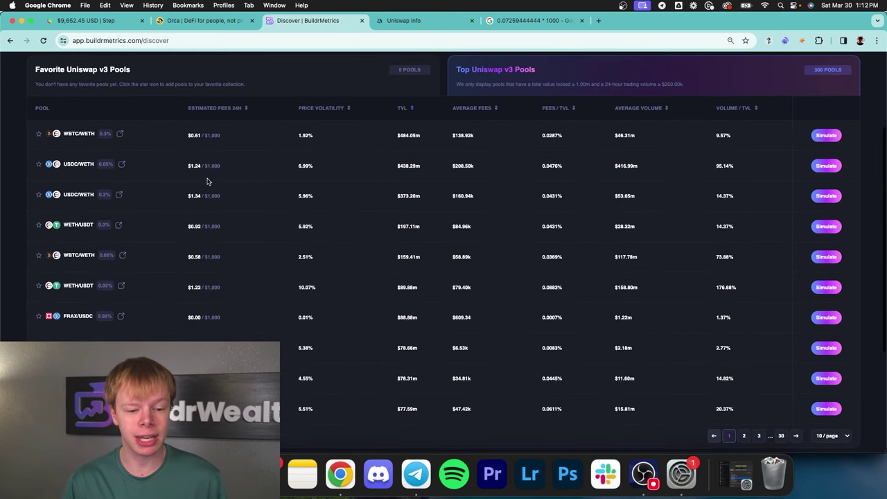
{"action": "scroll", "coordinate": [208, 184], "scroll_direction": "down", "scroll_amount": 4}
{"action": "scroll", "coordinate": [205, 186], "scroll_direction": "up", "scroll_amount": 7}
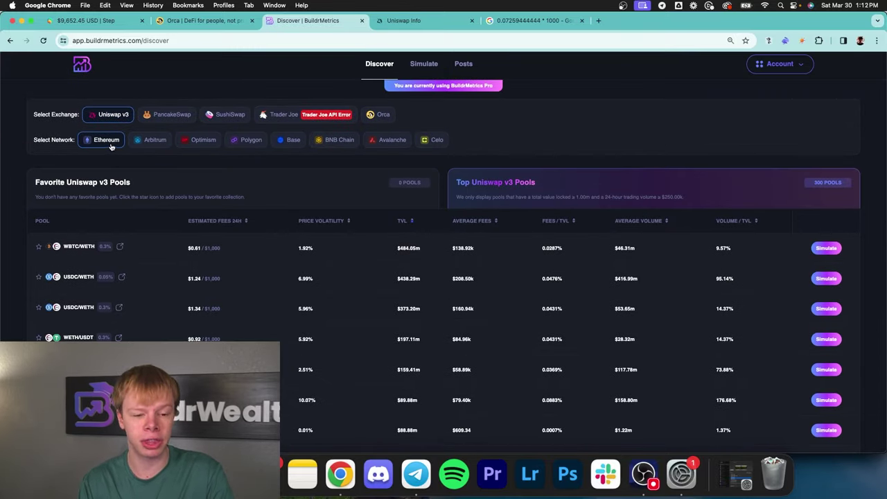
{"action": "left_click", "coordinate": [237, 140]}
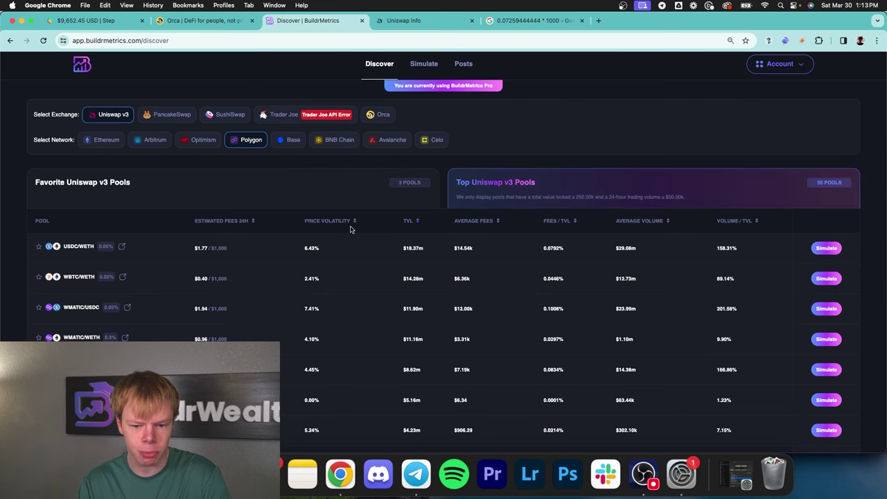
Sort the Polygon pools by Fees/TVL in descending order
{"action": "left_click", "coordinate": [250, 221]}
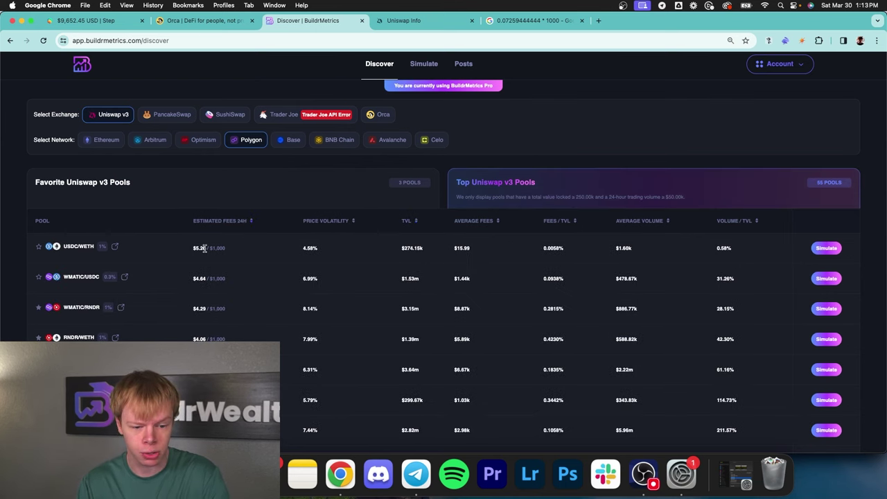
{"action": "left_click", "coordinate": [558, 224]}
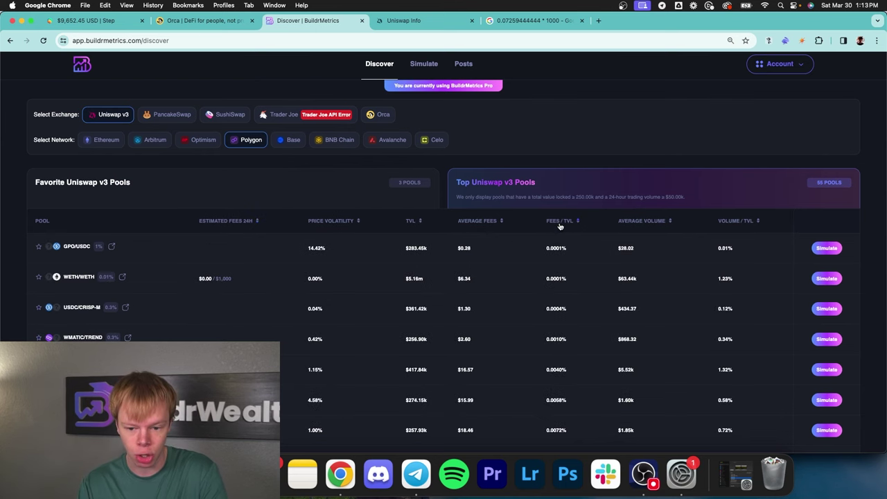
{"action": "left_click", "coordinate": [560, 223]}
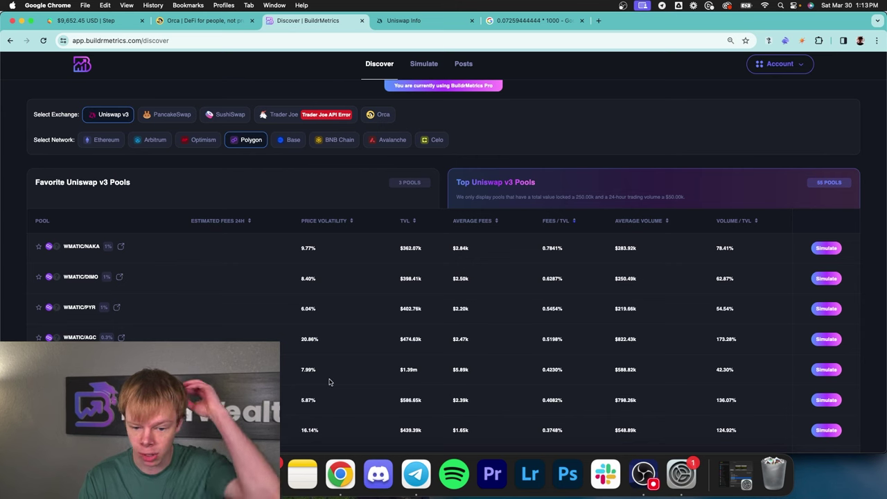
Highlight the RNDR/WETH pool's 42.30% volume/TVL and $1.39m TVL figures
{"action": "left_click_drag", "start_coordinate": [714, 370], "coordinate": [740, 375]}
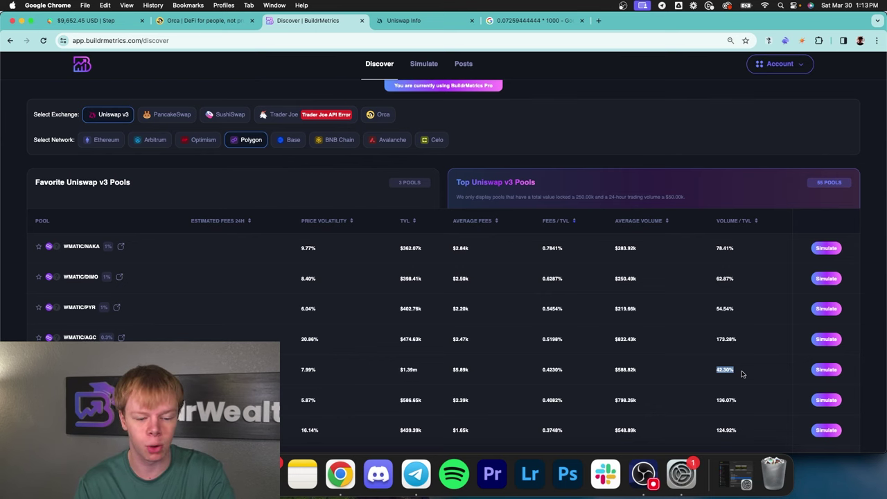
{"action": "left_click", "coordinate": [742, 374]}
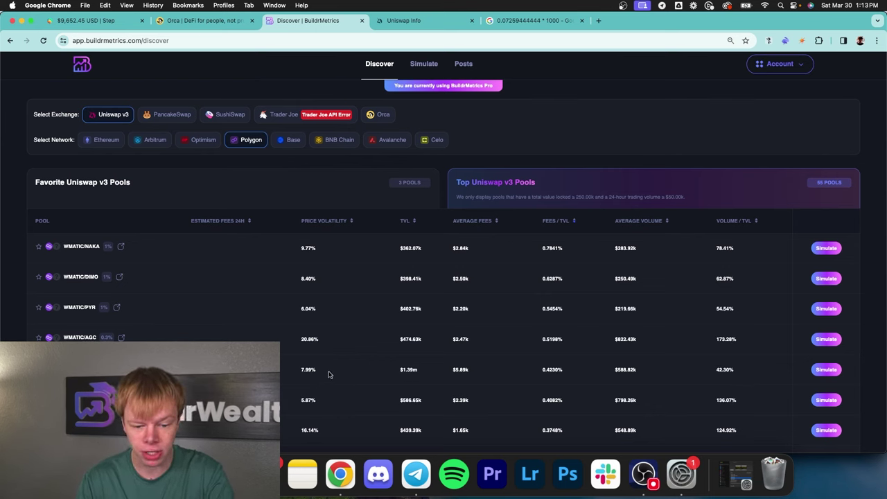
{"action": "double_click", "coordinate": [404, 369]}
{"action": "left_click", "coordinate": [404, 369]}
{"action": "scroll", "coordinate": [485, 370], "scroll_direction": "up", "scroll_amount": 1}
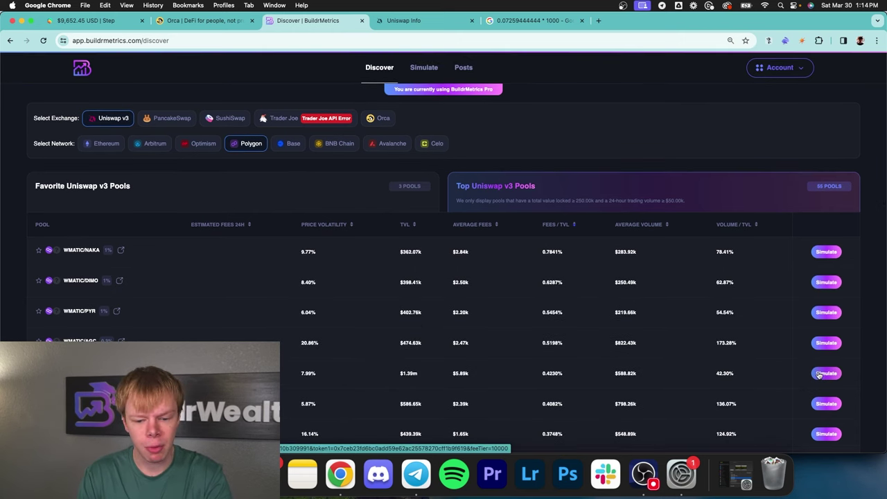
Launch the RNDR/WETH 1% pool simulation and scroll to its price range chart
{"action": "left_click", "coordinate": [819, 374]}
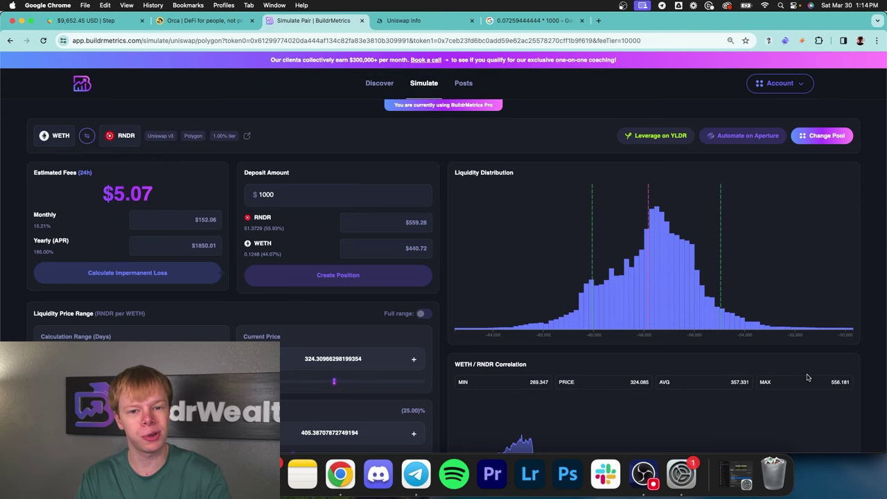
{"action": "scroll", "coordinate": [804, 374], "scroll_direction": "down", "scroll_amount": 5}
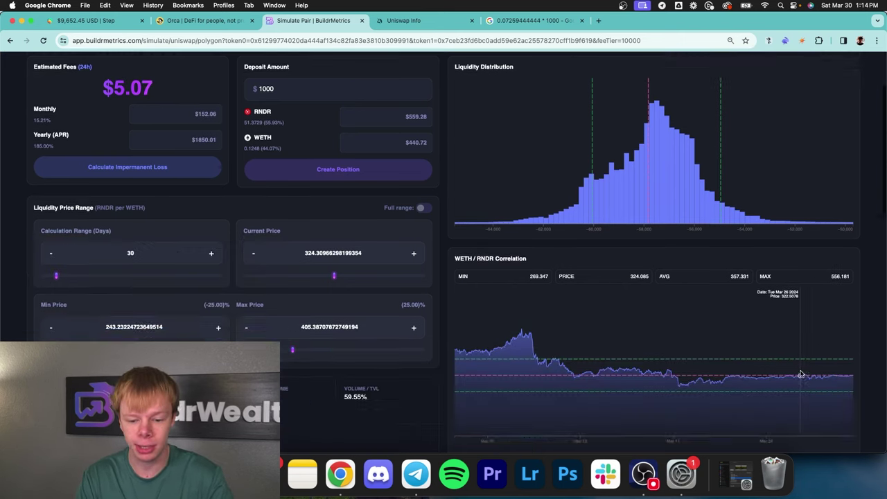
{"action": "scroll", "coordinate": [797, 373], "scroll_direction": "up", "scroll_amount": 4}
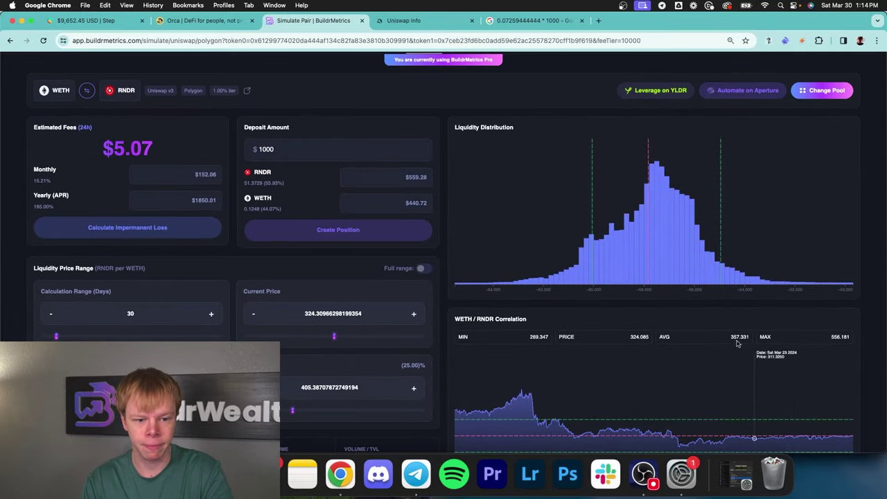
{"action": "scroll", "coordinate": [204, 219], "scroll_direction": "down", "scroll_amount": 3}
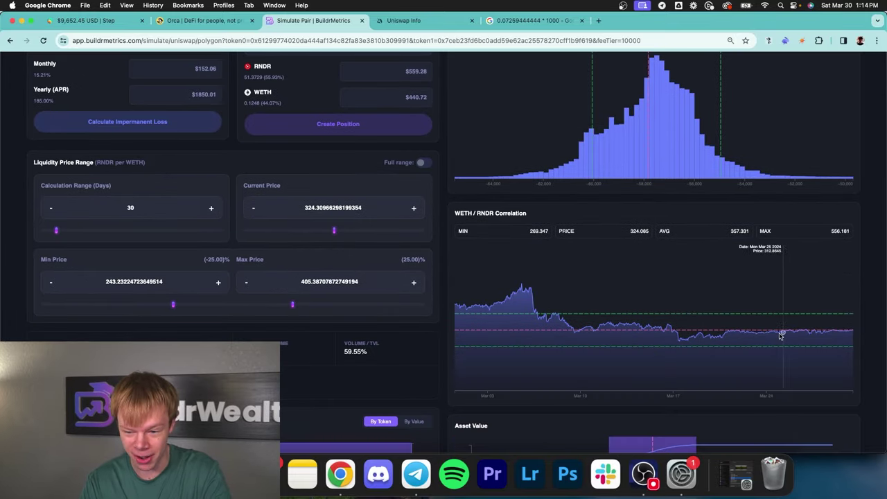
Enter 400 as Max Price, then drag the range handles to about 256.20–382.69
{"action": "double_click", "coordinate": [355, 281]}
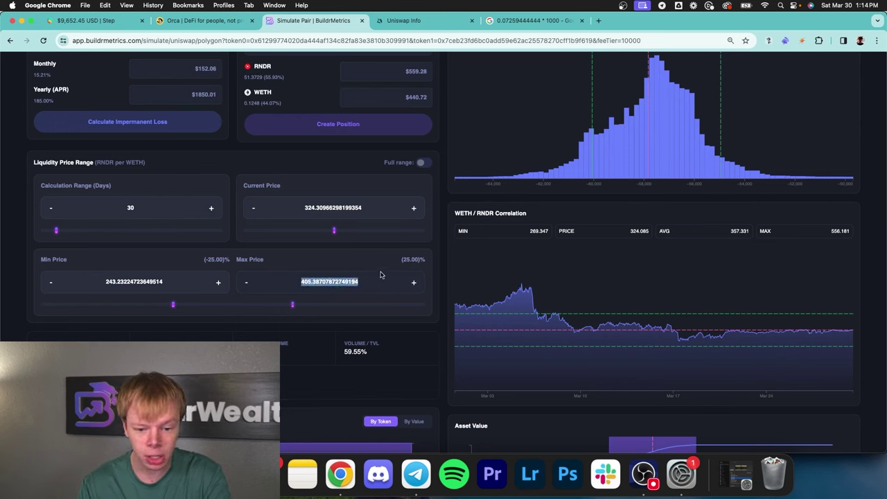
{"action": "type", "text": "400"}
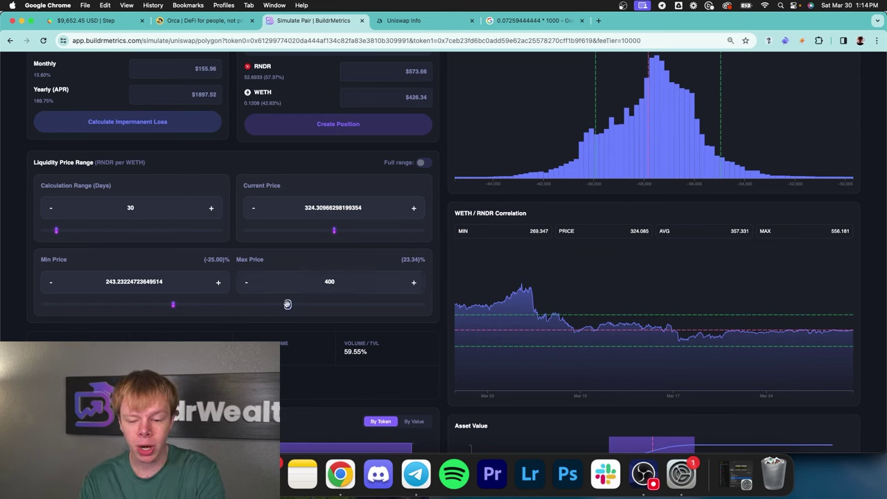
{"action": "left_click_drag", "start_coordinate": [288, 304], "coordinate": [323, 305]}
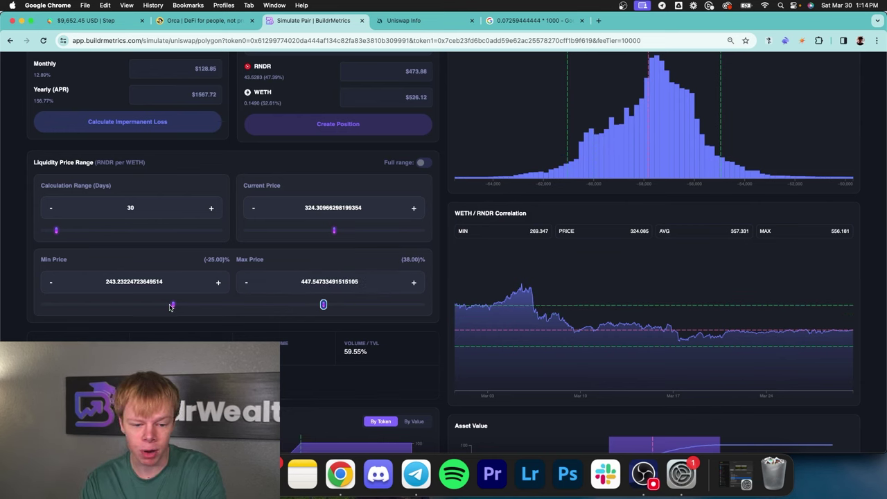
{"action": "left_click_drag", "start_coordinate": [173, 304], "coordinate": [126, 307]}
{"action": "left_click_drag", "start_coordinate": [326, 305], "coordinate": [275, 305]}
{"action": "left_click_drag", "start_coordinate": [130, 305], "coordinate": [183, 307]}
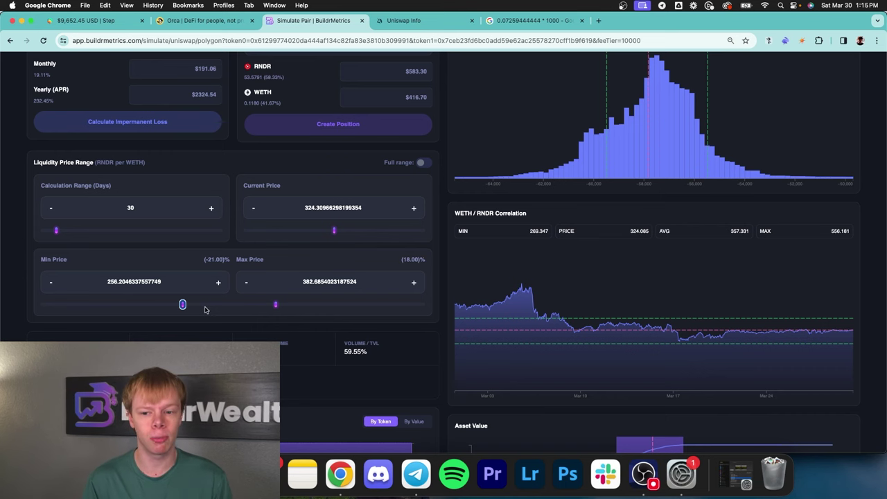
Check the RNDR share of the deposit and nudge the maximum price to about 444
{"action": "scroll", "coordinate": [420, 240], "scroll_direction": "up", "scroll_amount": 1}
{"action": "scroll", "coordinate": [420, 240], "scroll_direction": "up", "scroll_amount": 2}
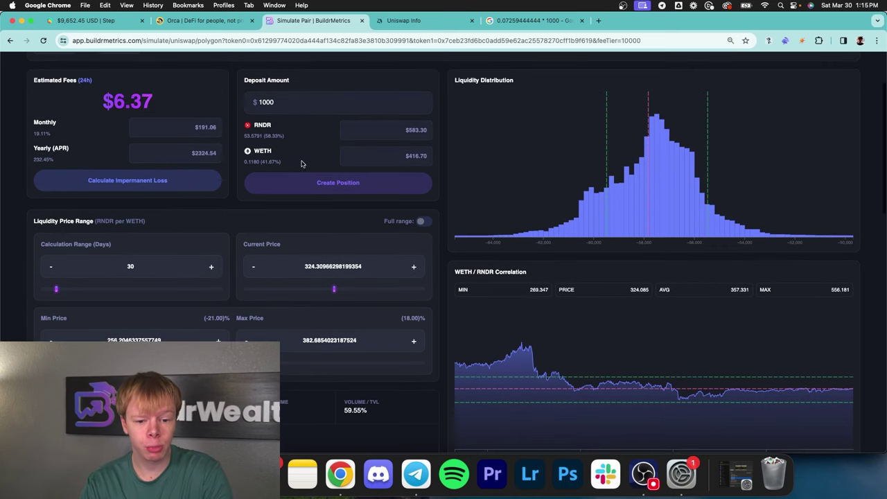
{"action": "triple_click", "coordinate": [273, 136]}
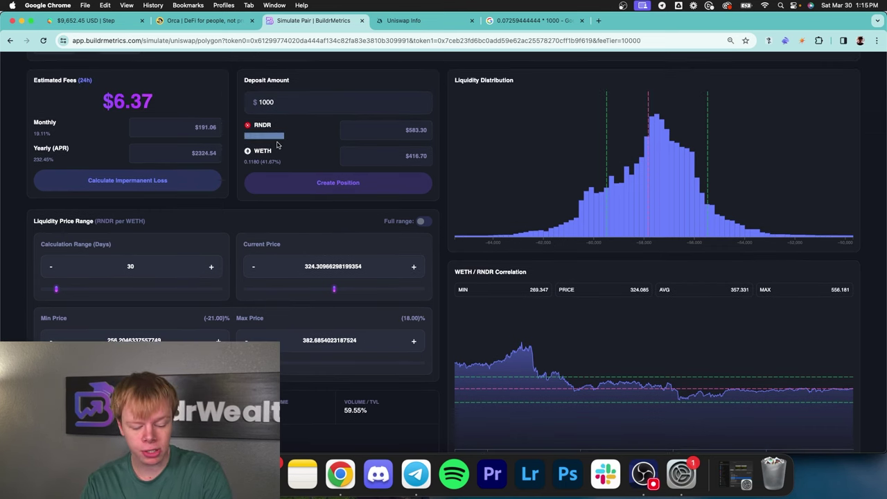
{"action": "left_click", "coordinate": [276, 161]}
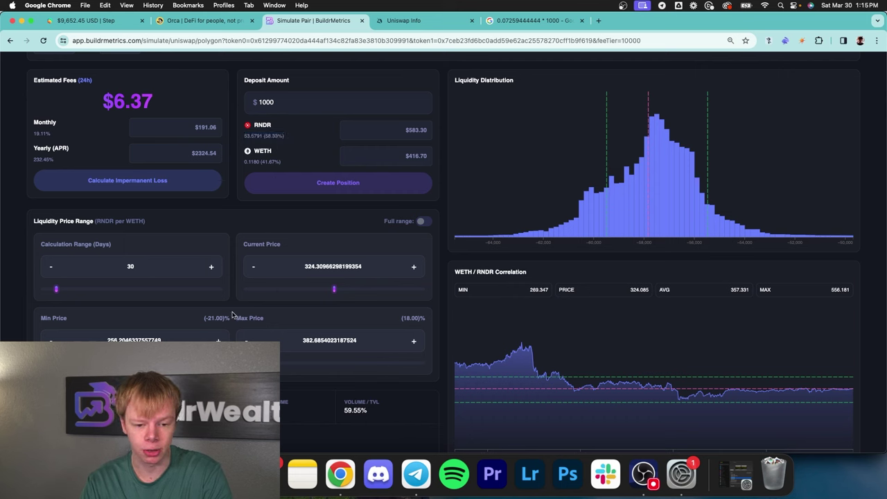
{"action": "mouse_move", "coordinate": [281, 368]}
{"action": "left_mouse_down"}
{"action": "mouse_move", "coordinate": [361, 363]}
{"action": "mouse_move", "coordinate": [265, 364]}
{"action": "mouse_move", "coordinate": [385, 362]}
{"action": "mouse_move", "coordinate": [292, 361]}
{"action": "left_mouse_up"}
Type 225 as Min Price and 410 as Max Price to fix the range
{"action": "double_click", "coordinate": [323, 340]}
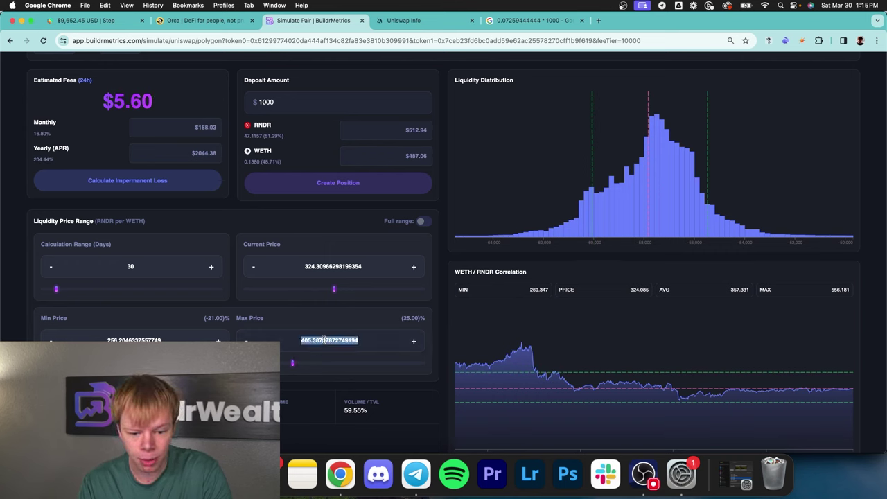
{"action": "type", "text": "410"}
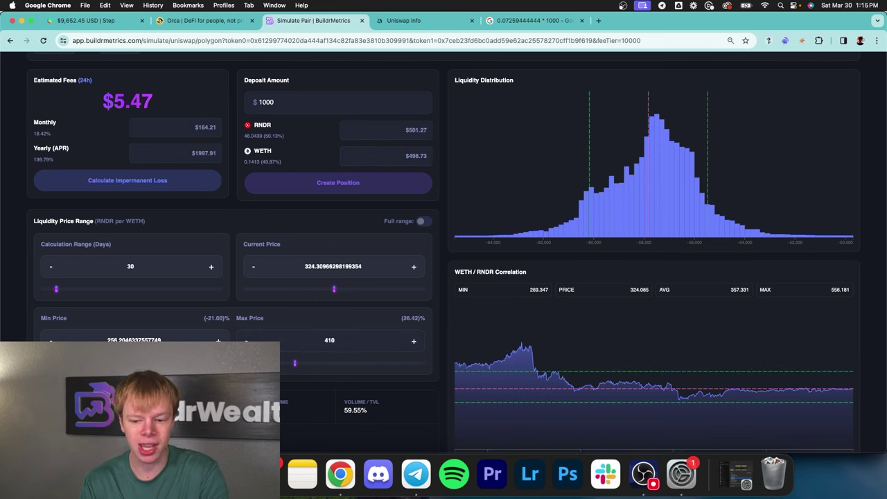
{"action": "mouse_move", "coordinate": [489, 350]}
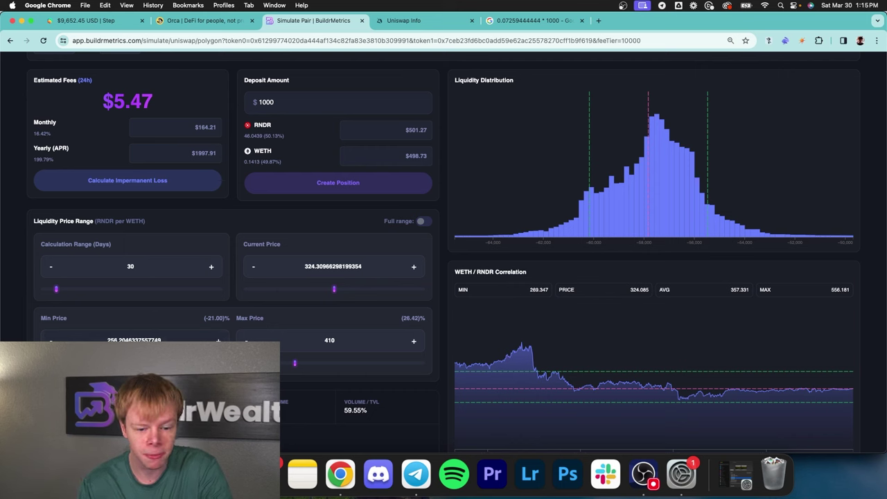
{"action": "left_click_drag", "start_coordinate": [184, 362], "coordinate": [167, 362]}
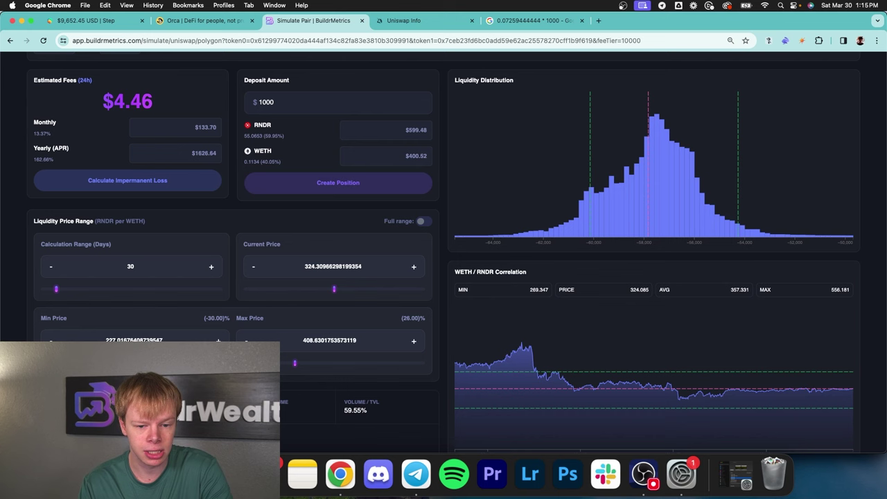
{"action": "double_click", "coordinate": [45, 159]}
{"action": "double_click", "coordinate": [127, 340]}
{"action": "type", "text": "225"}
{"action": "double_click", "coordinate": [319, 339]}
{"action": "type", "text": "410"}
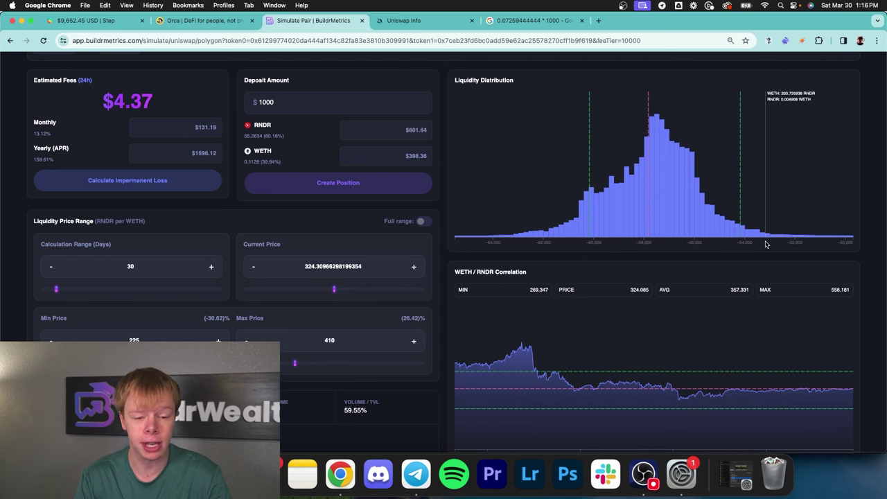
{"action": "triple_click", "coordinate": [270, 135]}
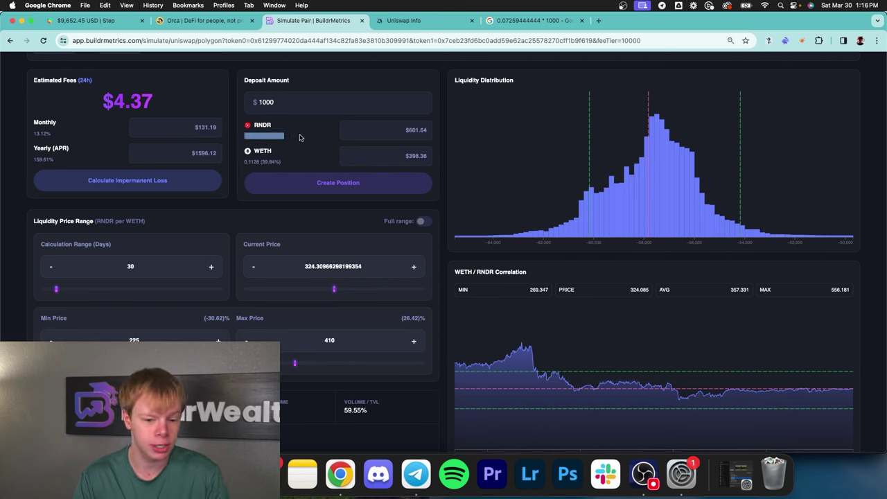
{"action": "left_click", "coordinate": [299, 138]}
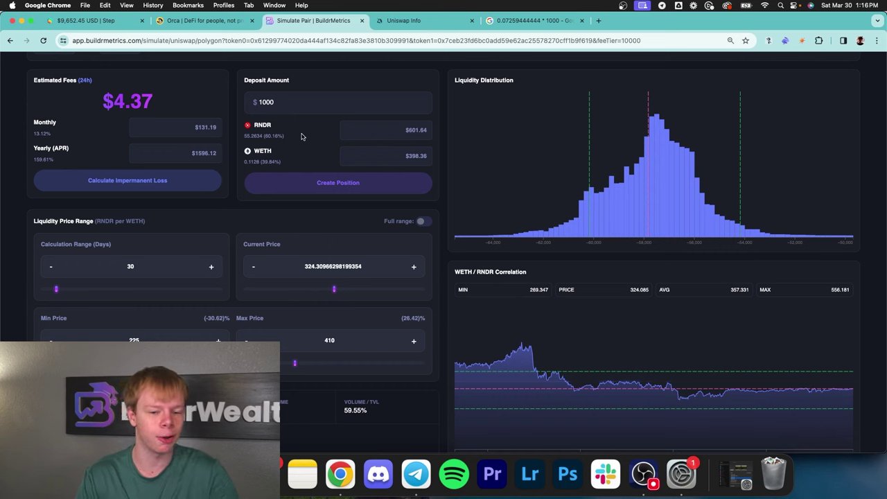
{"action": "double_click", "coordinate": [265, 163]}
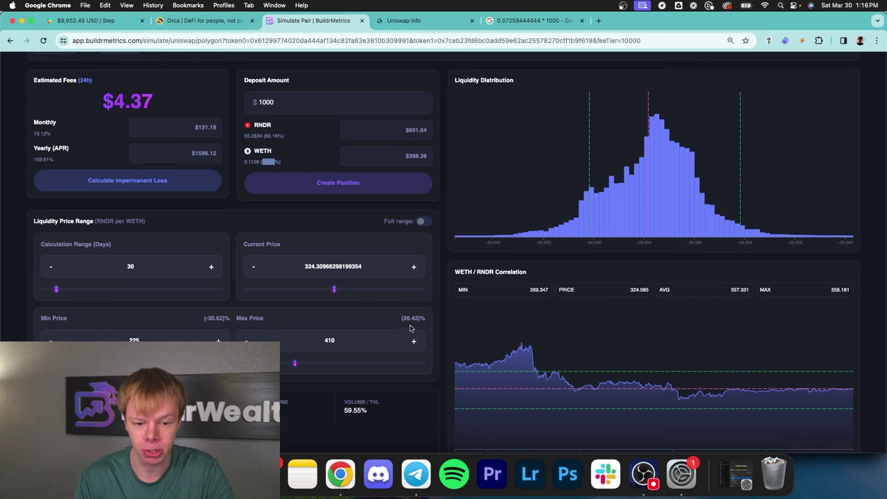
Drag the current price to 314.58, giving a 54.68% RNDR split and $3.57 daily fees
{"action": "scroll", "coordinate": [409, 304], "scroll_direction": "up", "scroll_amount": 3}
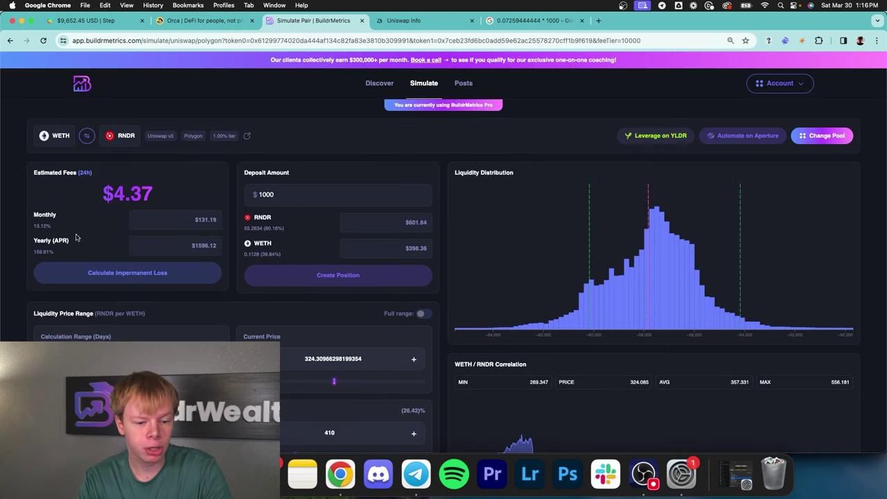
{"action": "double_click", "coordinate": [42, 253]}
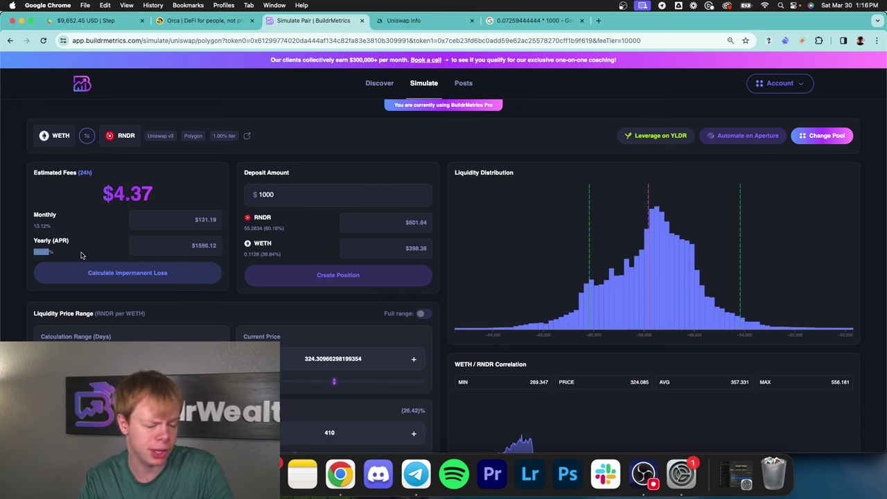
{"action": "scroll", "coordinate": [90, 251], "scroll_direction": "down", "scroll_amount": 3}
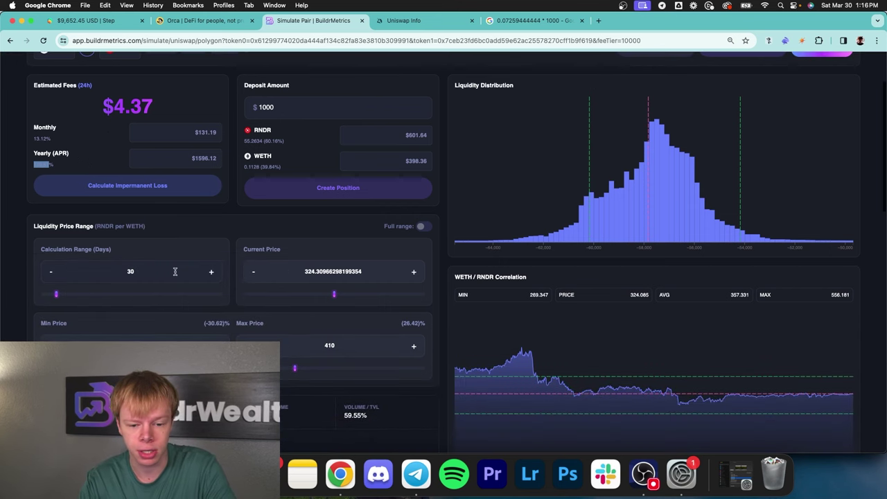
{"action": "mouse_move", "coordinate": [656, 126]}
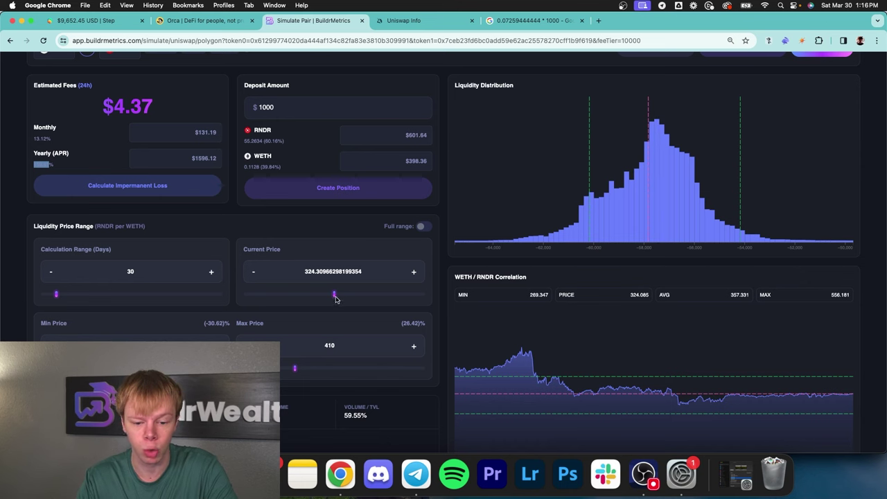
{"action": "left_click_drag", "start_coordinate": [334, 295], "coordinate": [331, 294]}
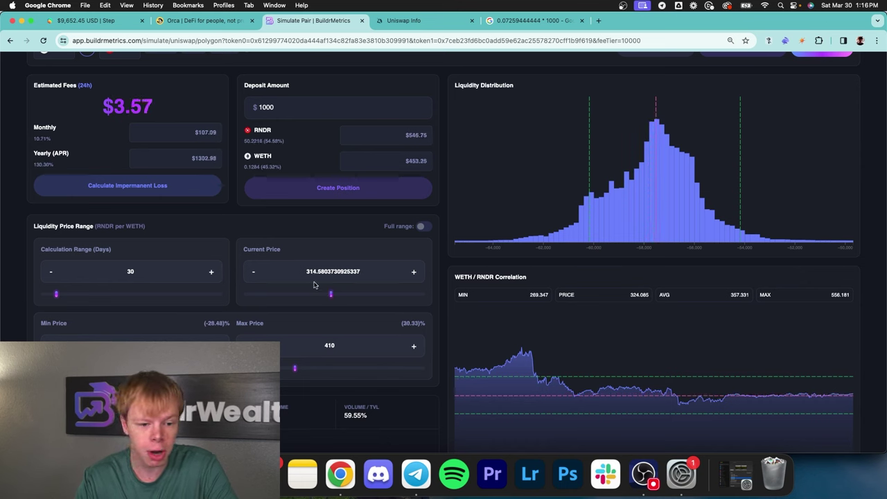
{"action": "double_click", "coordinate": [44, 165]}
{"action": "mouse_move", "coordinate": [644, 162]}
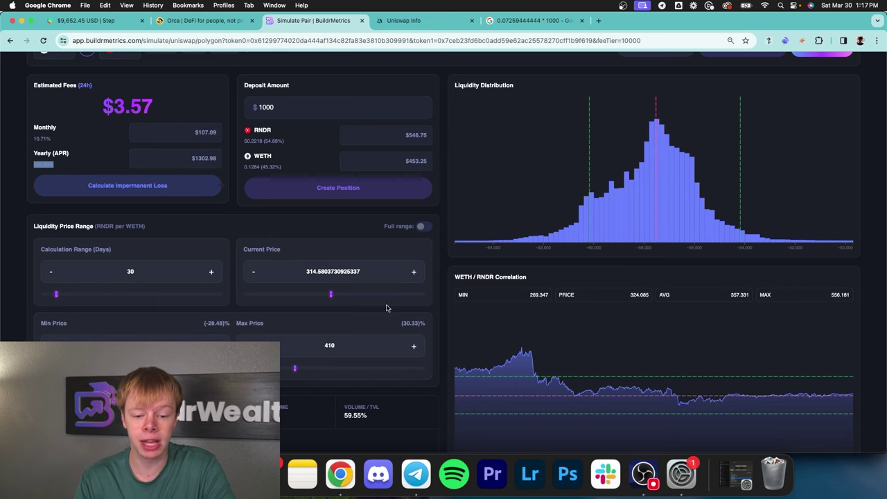
{"action": "mouse_move", "coordinate": [679, 127]}
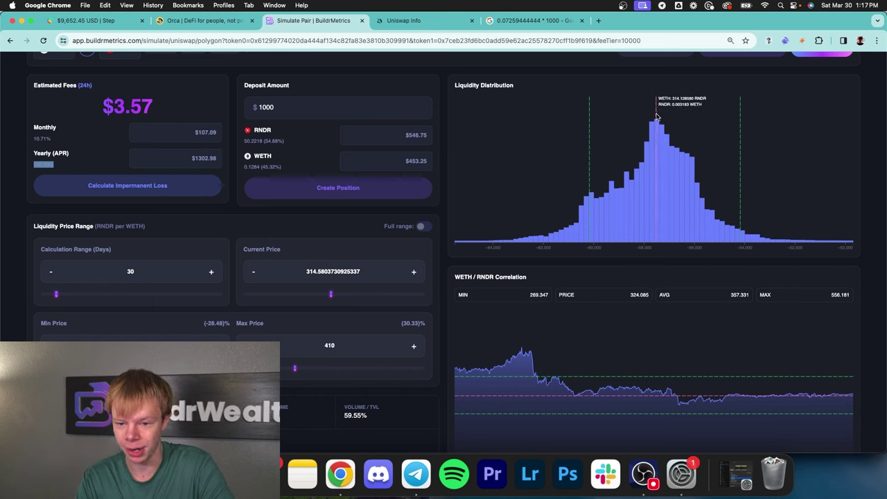
Scroll through the TVL and Volume History charts, then reload the simulation page
{"action": "left_click", "coordinate": [62, 162]}
{"action": "scroll", "coordinate": [39, 163], "scroll_direction": "down", "scroll_amount": 1}
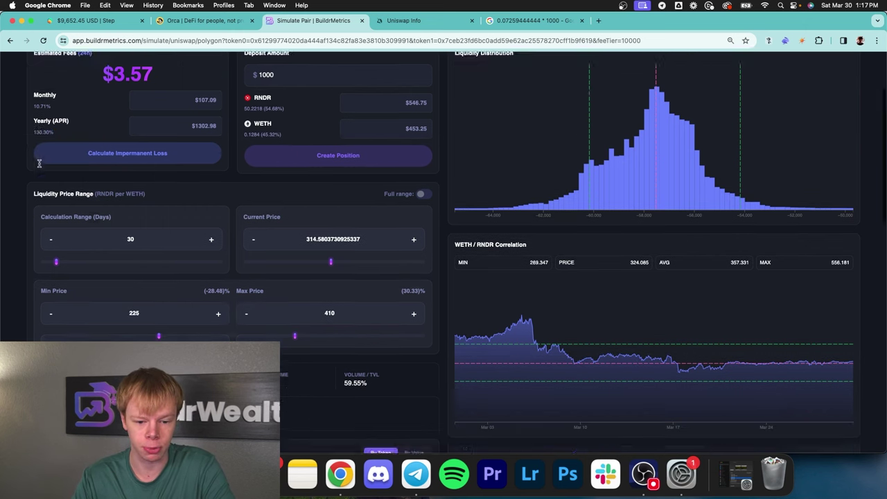
{"action": "scroll", "coordinate": [39, 163], "scroll_direction": "down", "scroll_amount": 15}
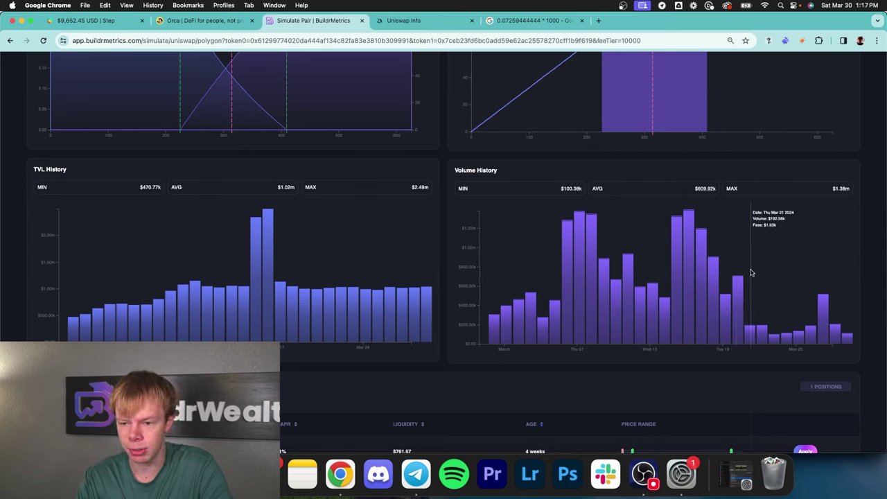
{"action": "key", "text": "super+r"}
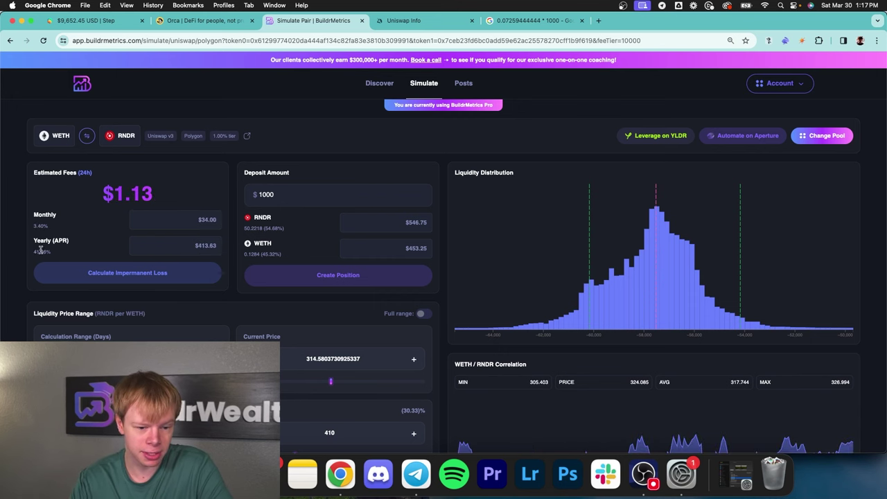
Set the calculation range to 9 days and create the position from these settings
{"action": "scroll", "coordinate": [135, 228], "scroll_direction": "down", "scroll_amount": 5}
{"action": "scroll", "coordinate": [136, 230], "scroll_direction": "down", "scroll_amount": 3}
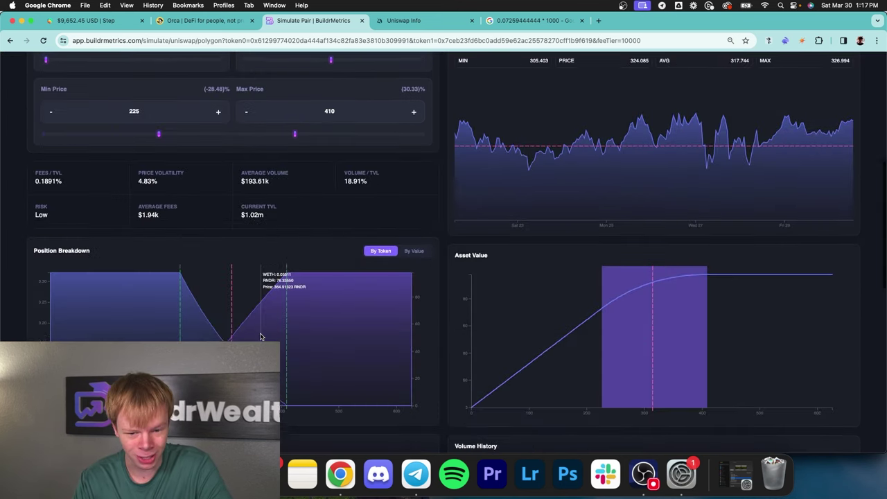
{"action": "scroll", "coordinate": [644, 271], "scroll_direction": "up", "scroll_amount": 8}
{"action": "scroll", "coordinate": [666, 255], "scroll_direction": "down", "scroll_amount": 4}
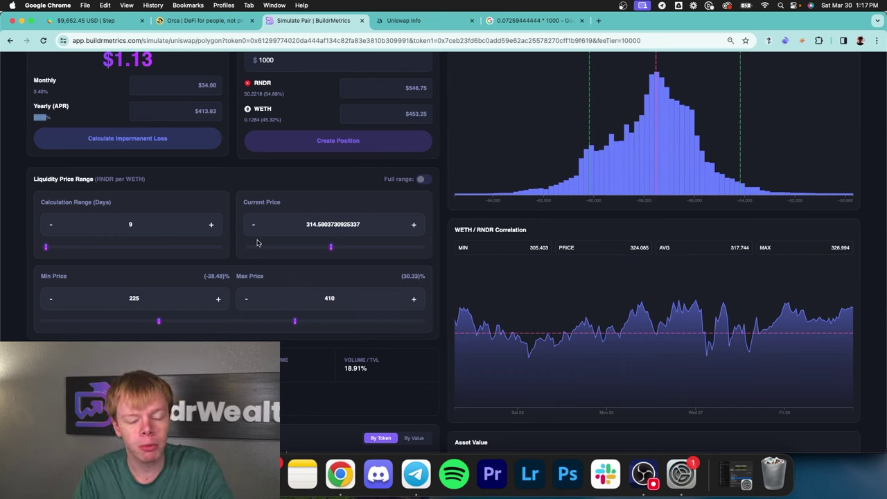
{"action": "left_click", "coordinate": [130, 223]}
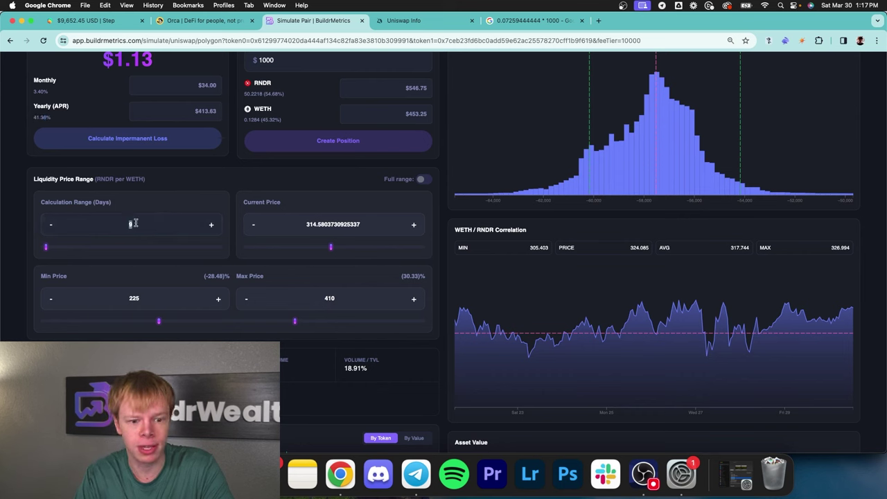
{"action": "double_click", "coordinate": [43, 117]}
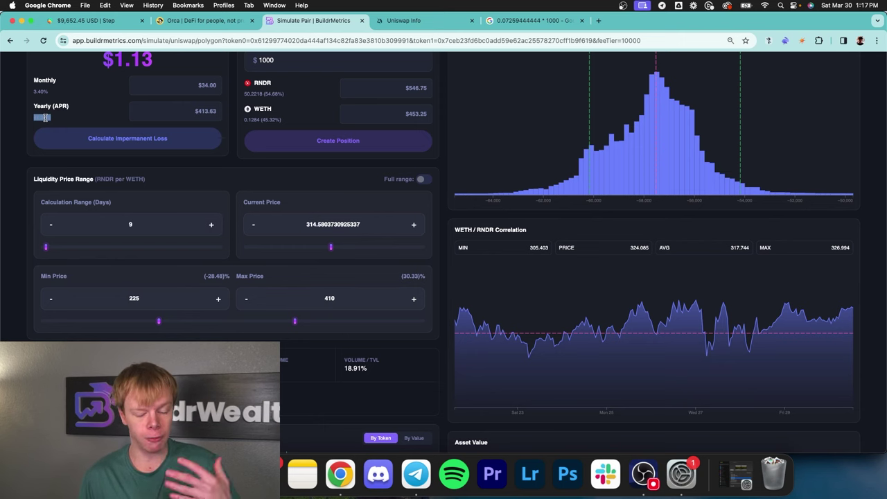
{"action": "left_click", "coordinate": [326, 147]}
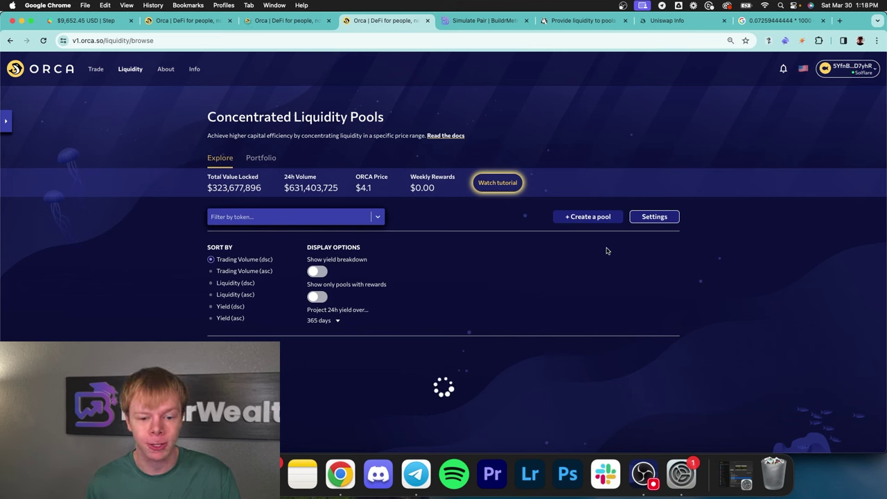
Highlight the total value locked figure on Orca's Concentrated Liquidity Pools Explore page
{"action": "double_click", "coordinate": [210, 188]}
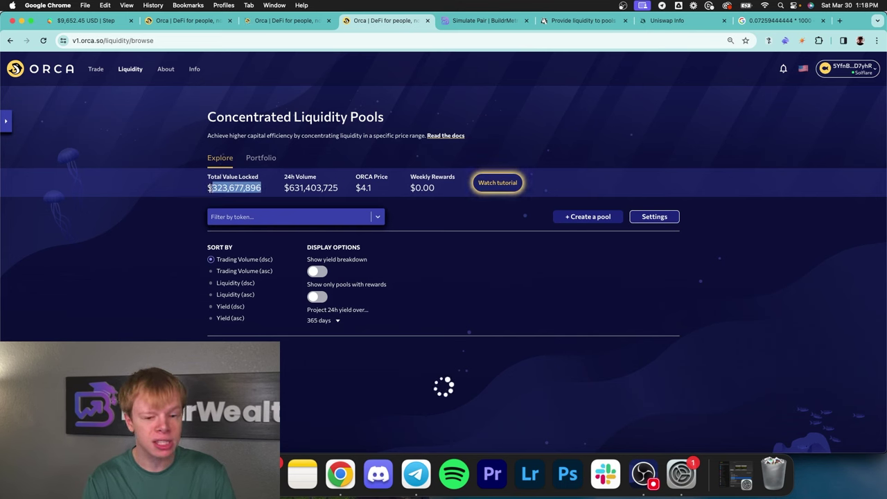